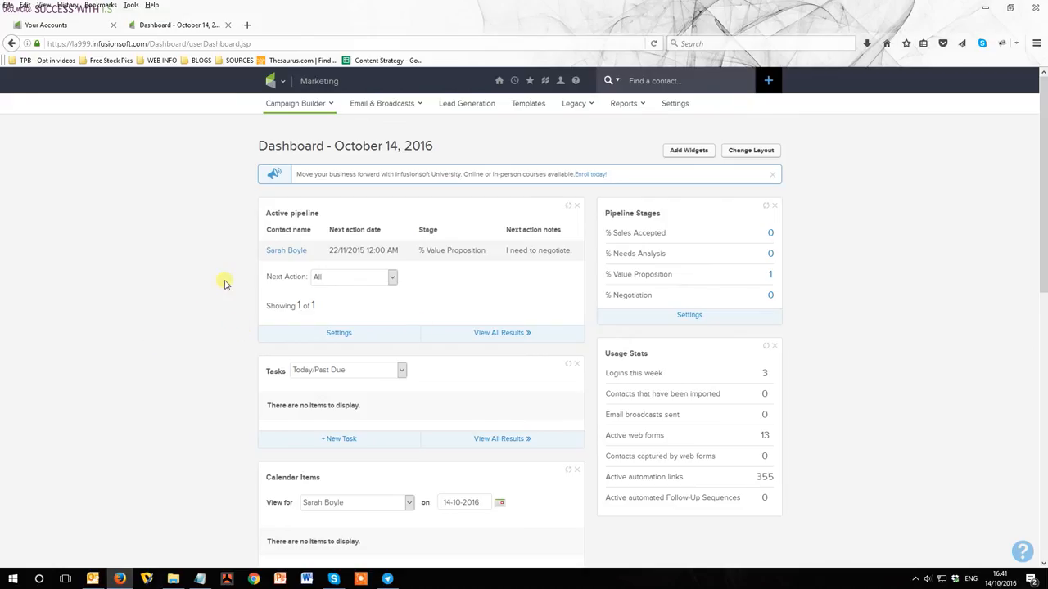
Open the Practise board campaign in the Campaign Builder.
left_click(267, 81)
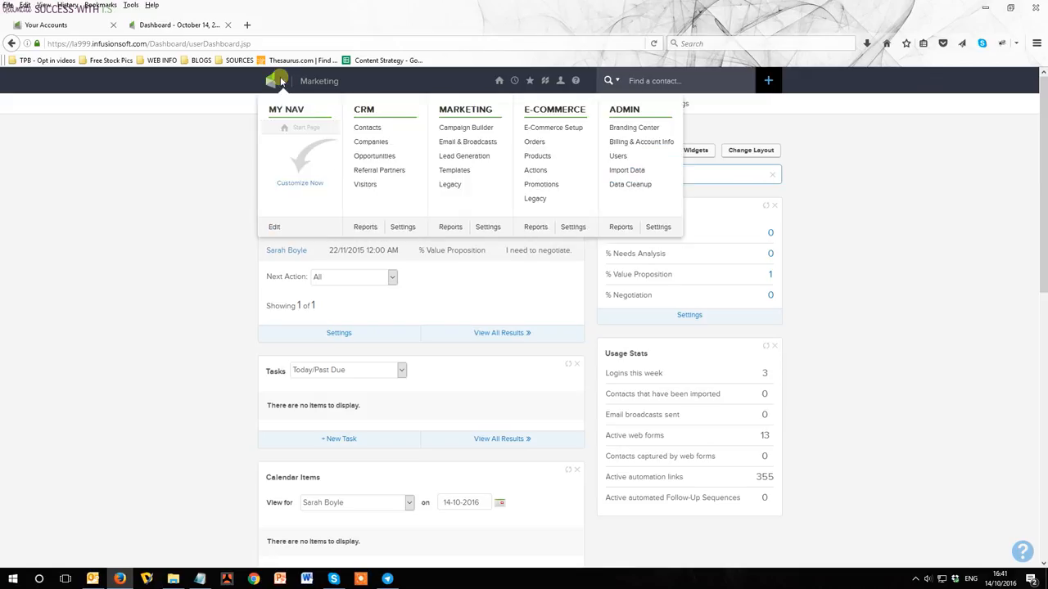
left_click(459, 129)
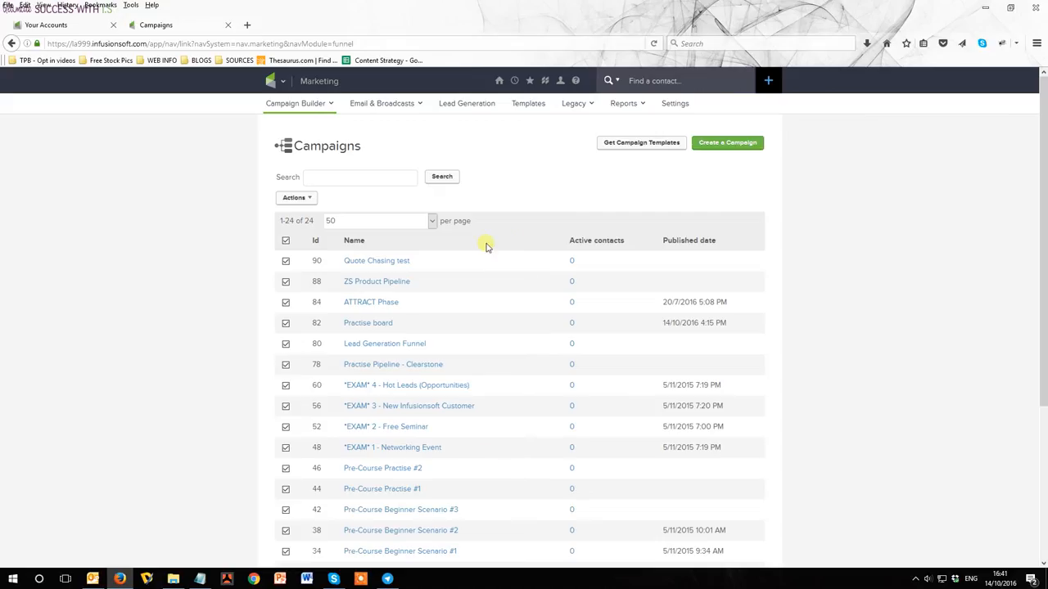
left_click(353, 328)
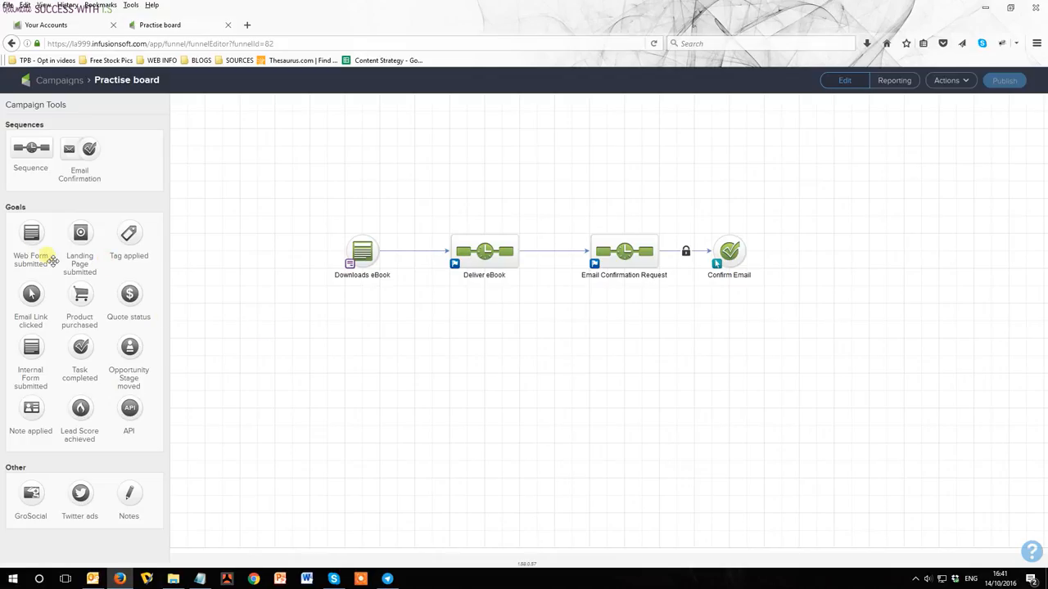
Add a Web Form submitted goal below the existing Downloads eBook goal and name it Downloads eBook.
left_click_drag(34, 237, 361, 318)
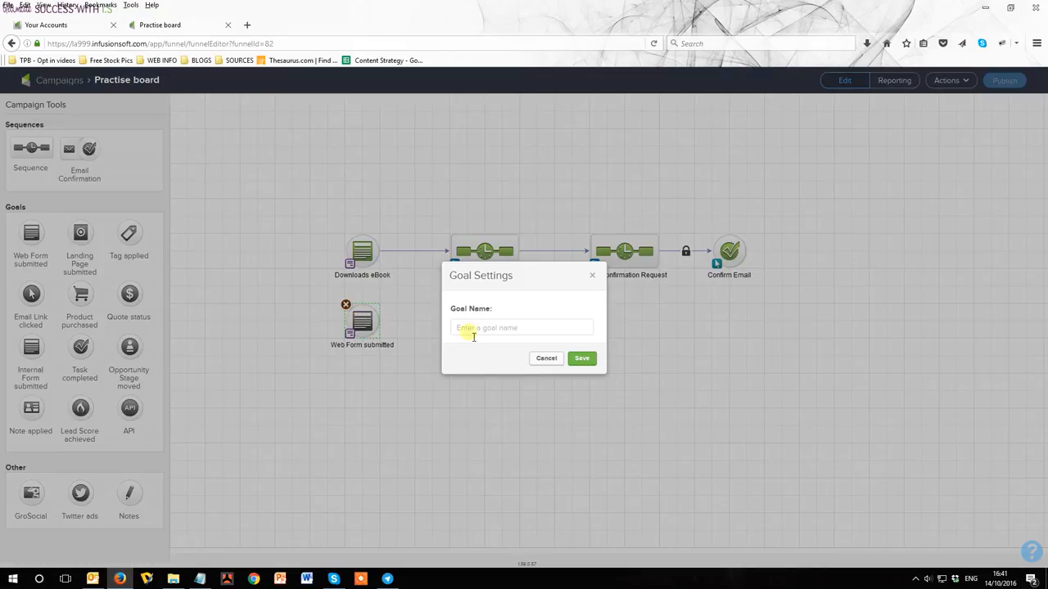
type("Downloads eBook")
left_click(582, 358)
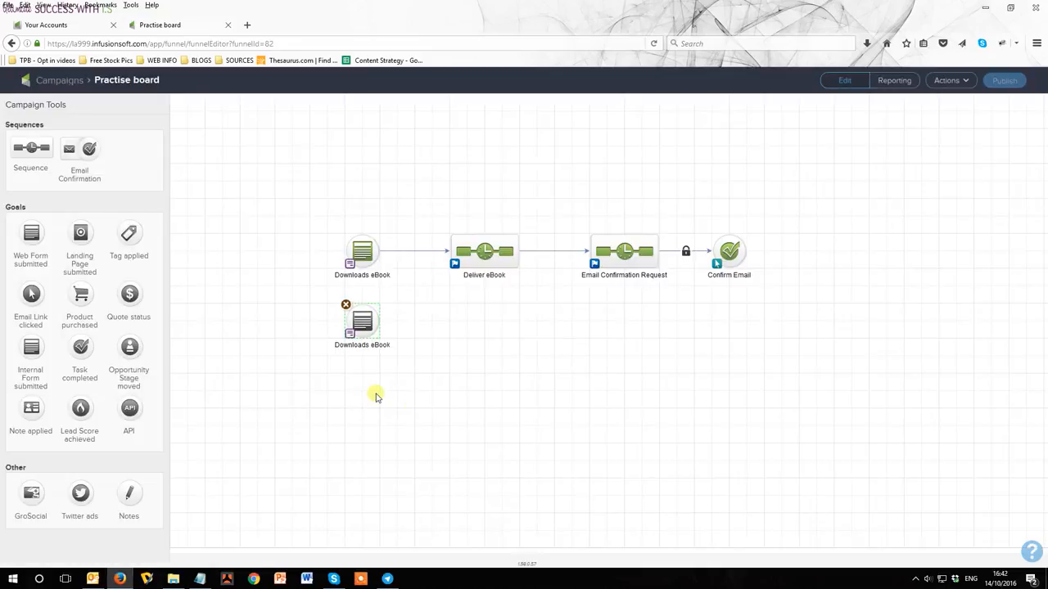
Open the new goal's web form and set its thank-you page to display a Web address.
double_click(365, 329)
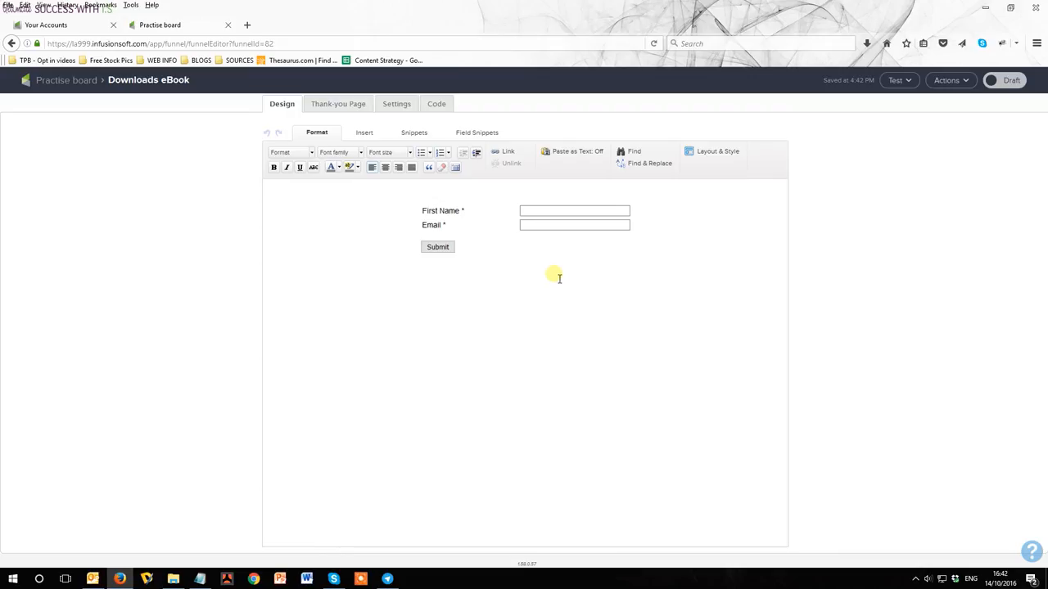
left_click(341, 109)
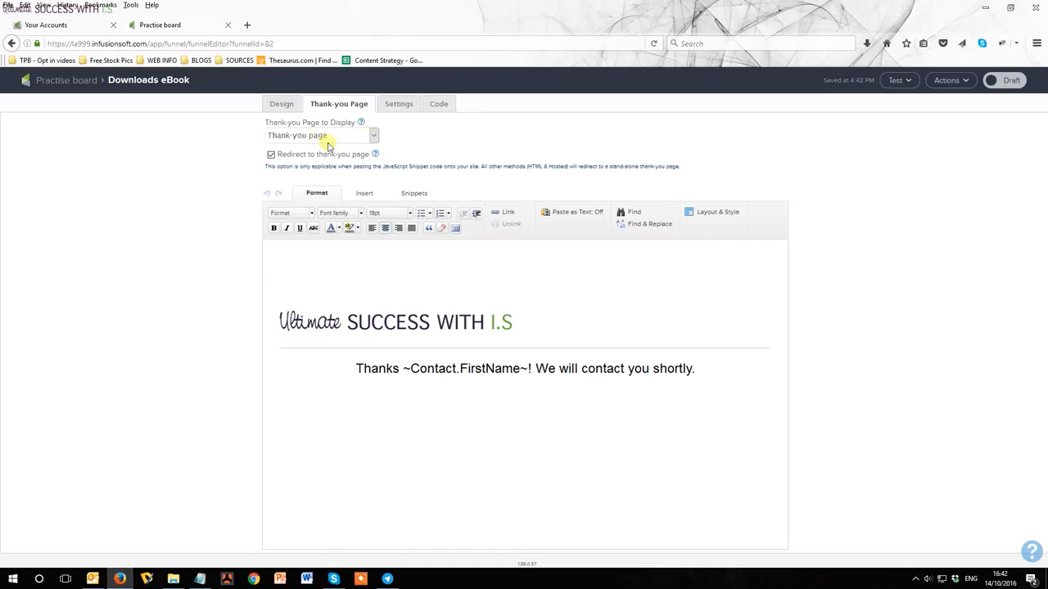
left_click(374, 135)
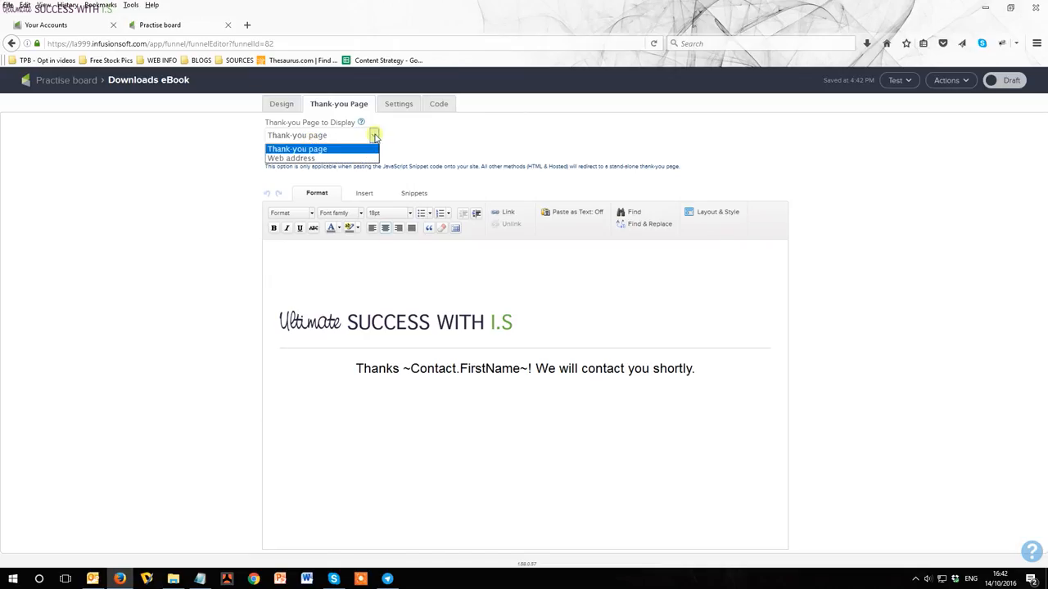
left_click(286, 158)
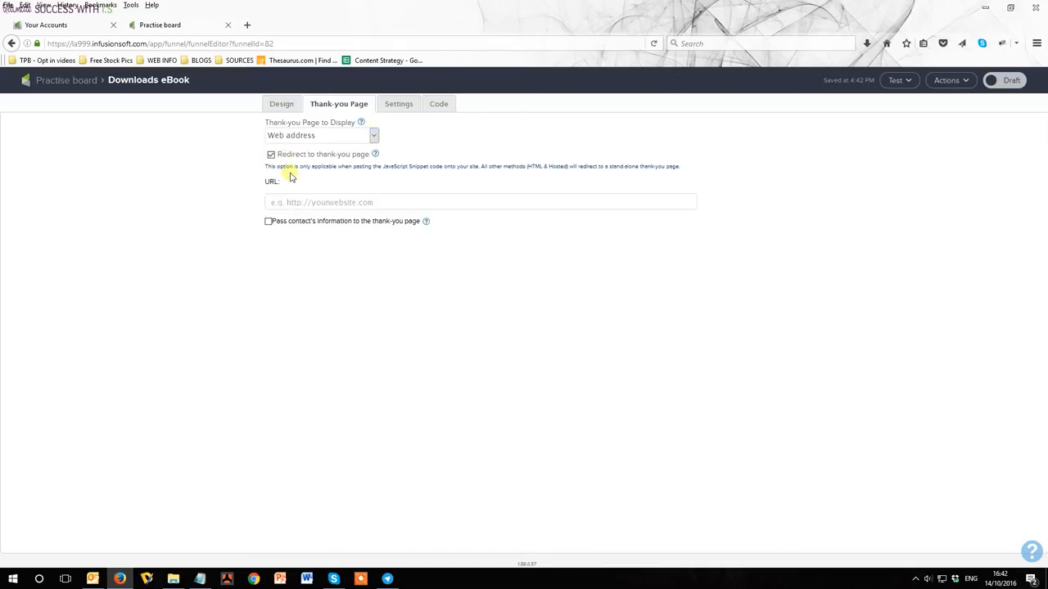
left_click(279, 207)
Review the web form's notification email settings and its JavaScript, HTML and webmaster options for publishing the code.
left_click(404, 108)
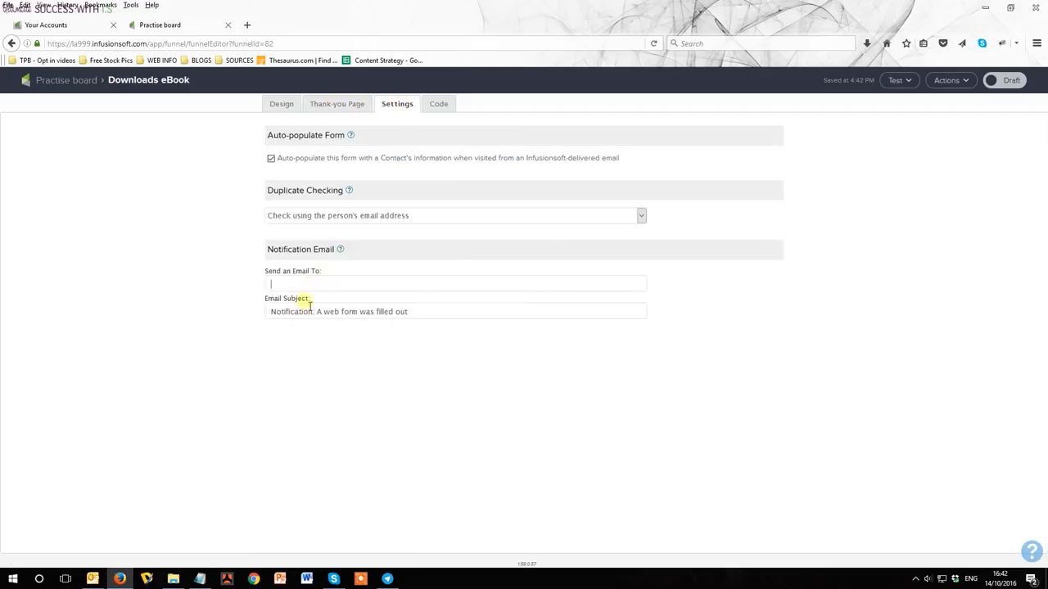
left_click(292, 287)
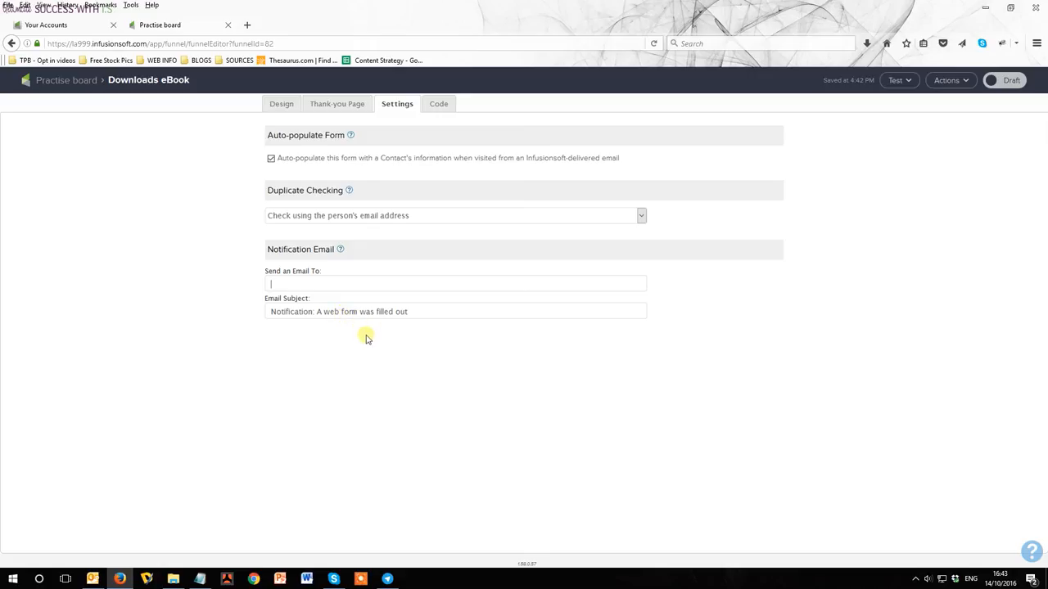
left_click(440, 107)
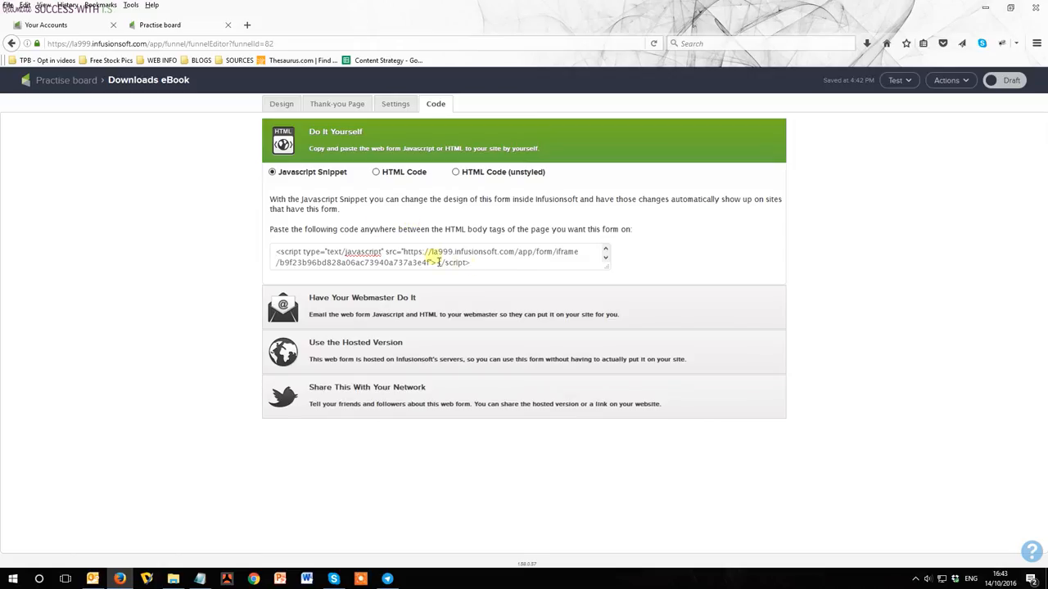
left_click_drag(474, 263, 277, 254)
left_click(363, 255)
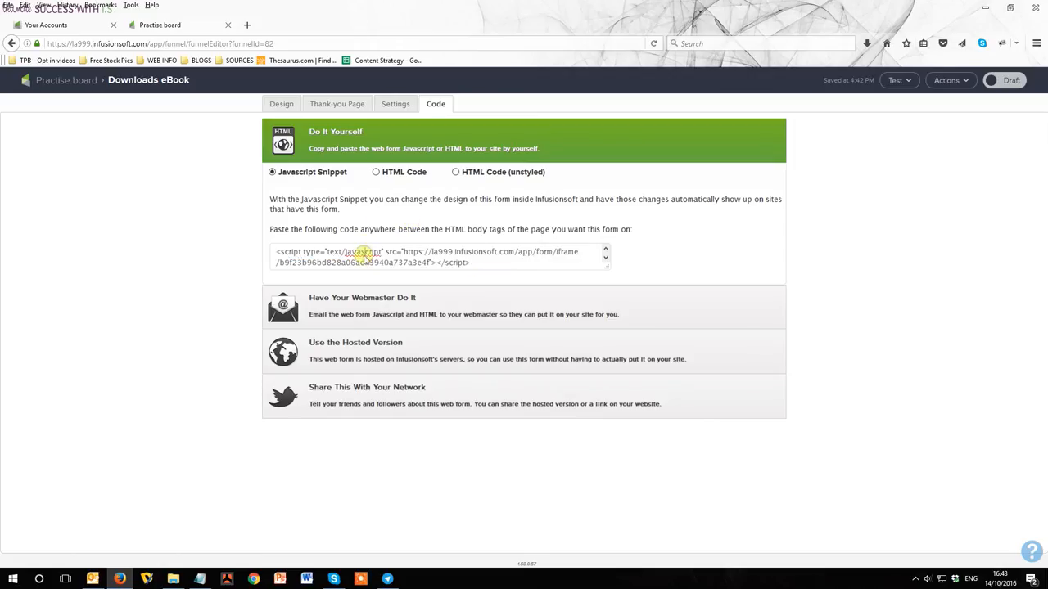
left_click(379, 173)
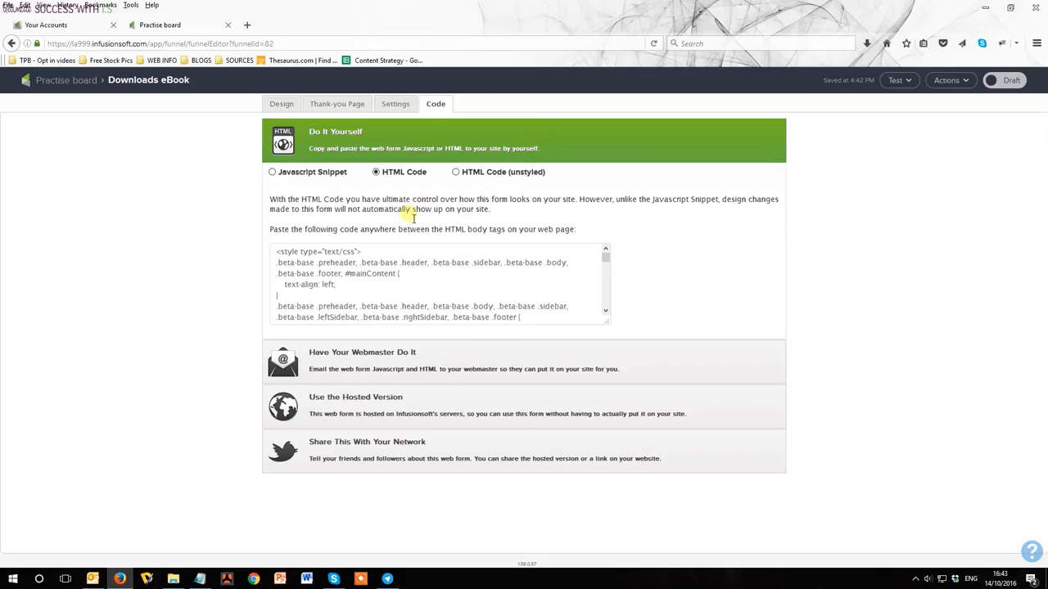
left_click(368, 357)
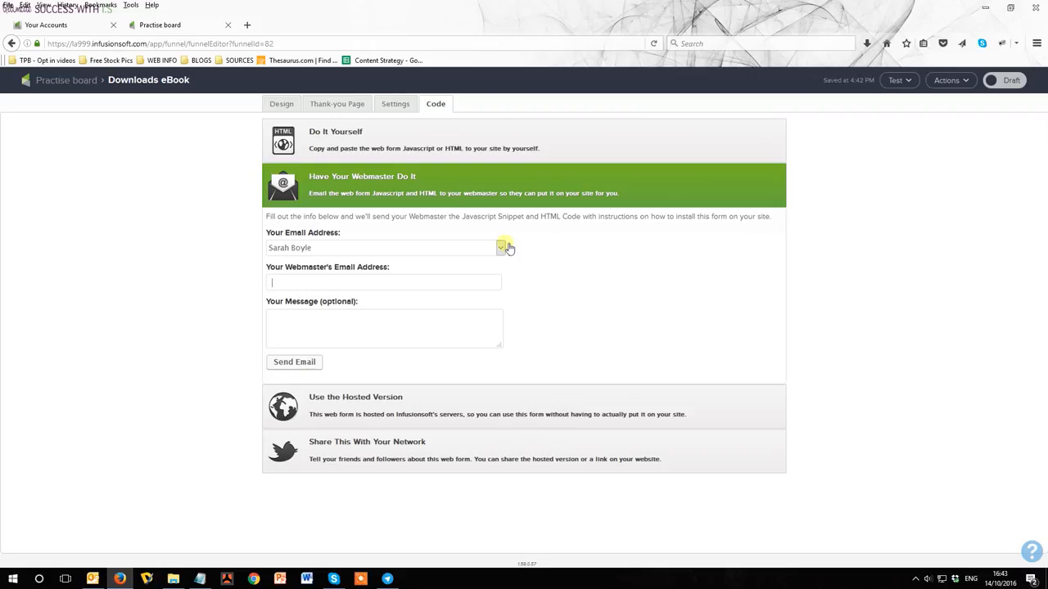
left_click(383, 147)
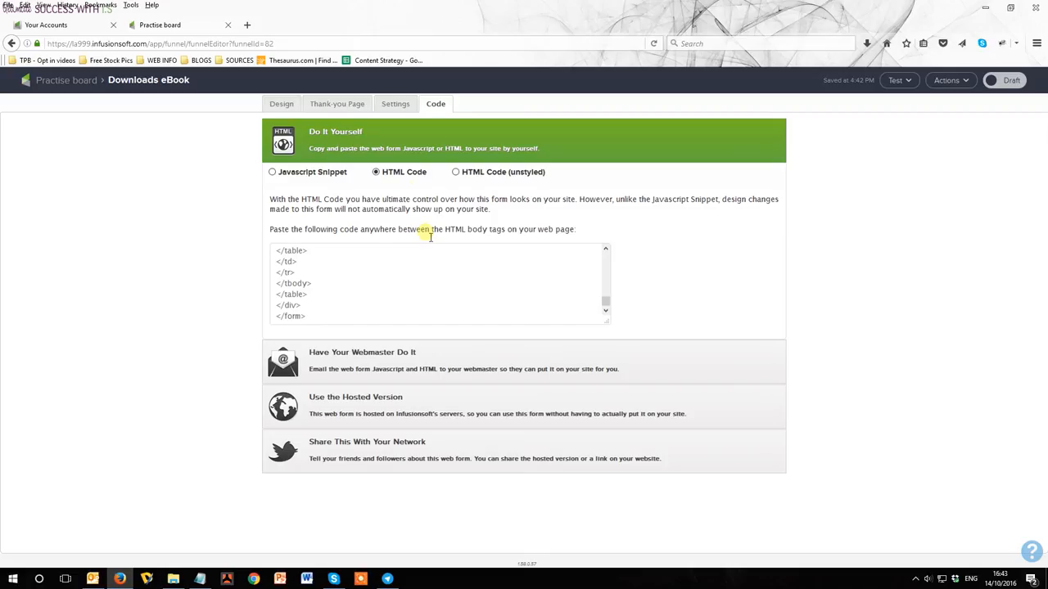
left_click(324, 107)
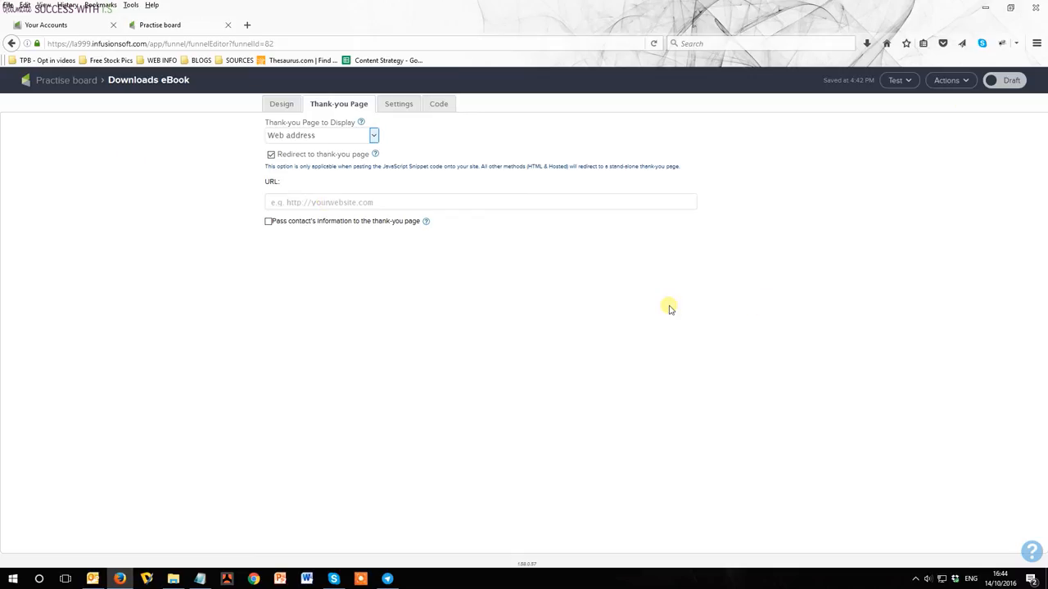
type("w")
type("ww.ultimatesuccesswithis.com")
key("ctrl+a")
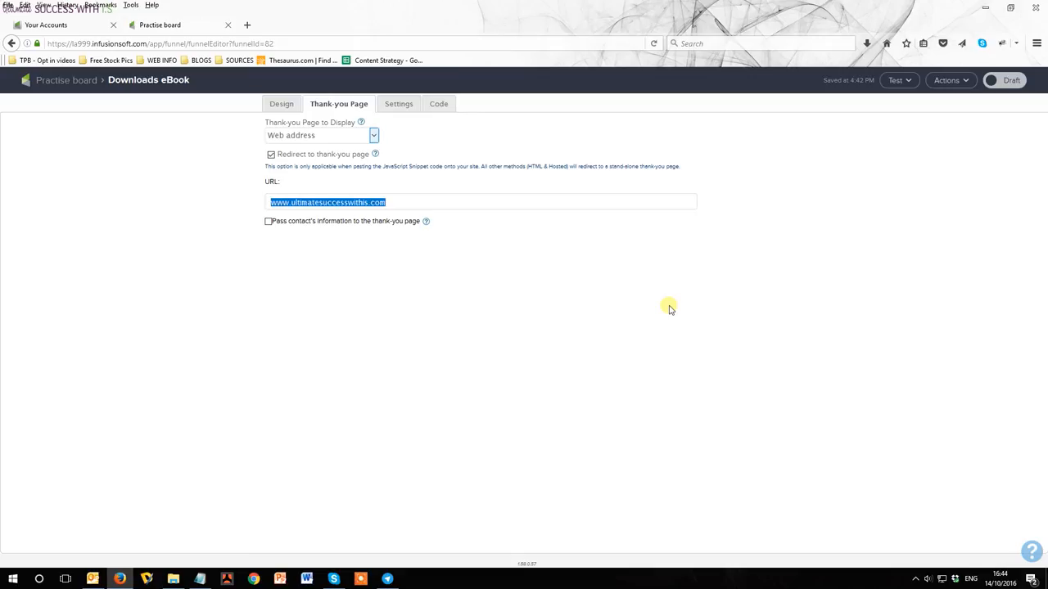
left_click(507, 252)
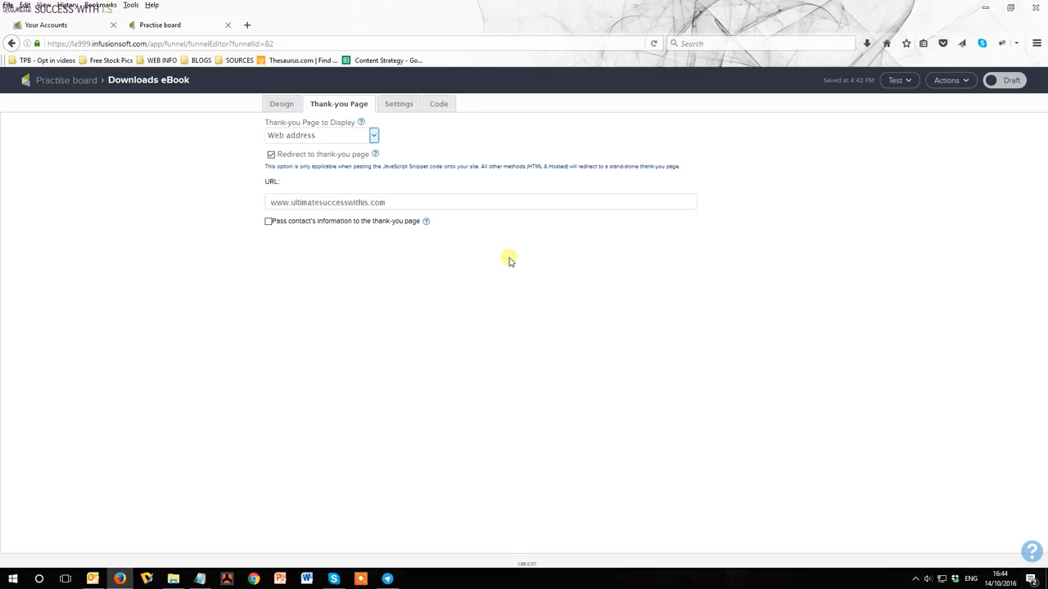
left_click(996, 85)
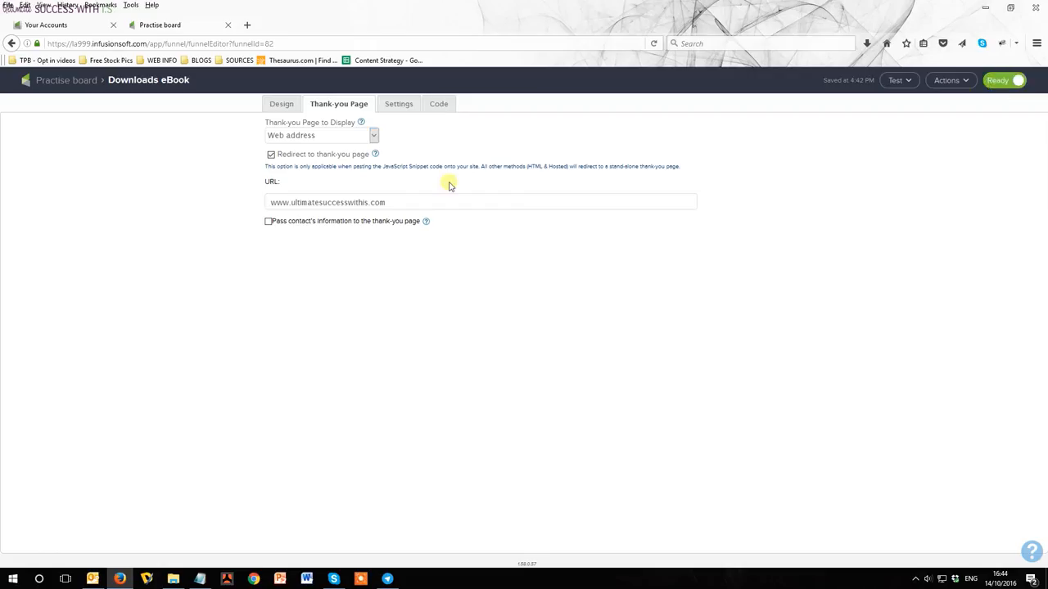
left_click(72, 82)
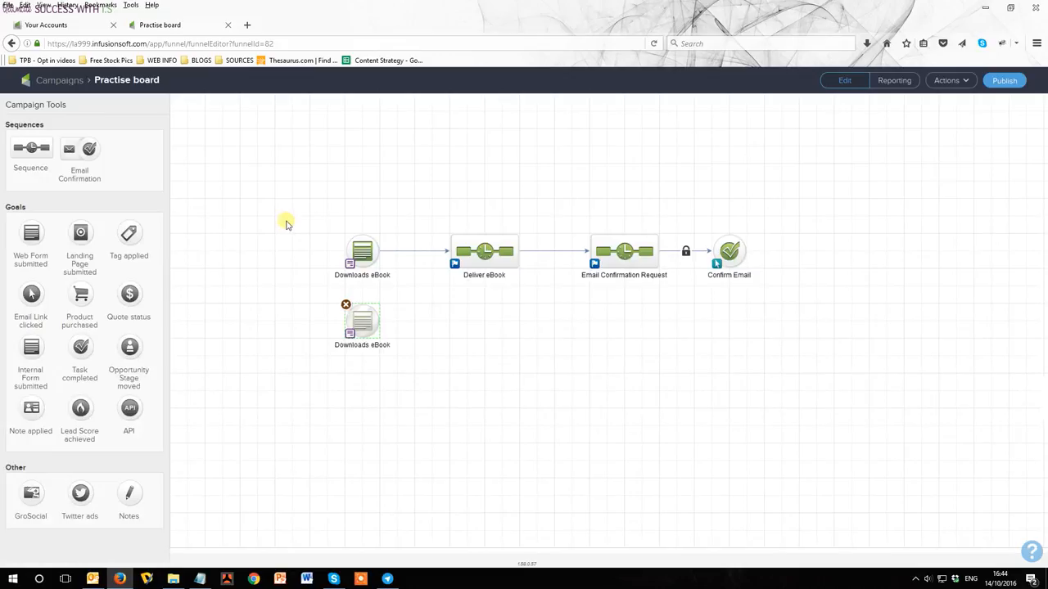
Add a sequence beside the new Downloads eBook goal and connect the goal to it.
left_click(418, 353)
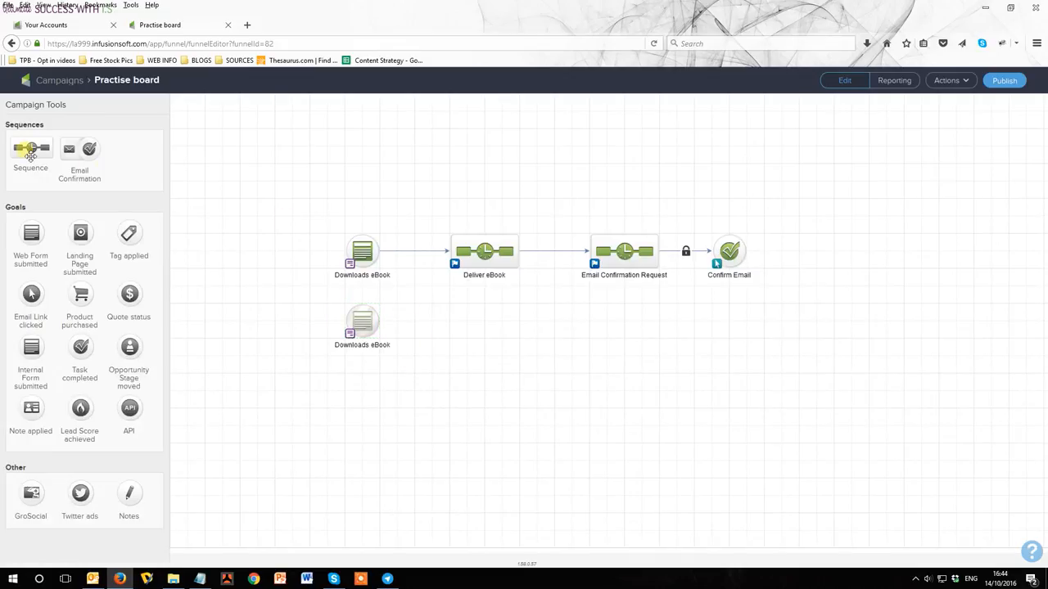
left_click_drag(29, 152, 468, 321)
mouse_move(366, 326)
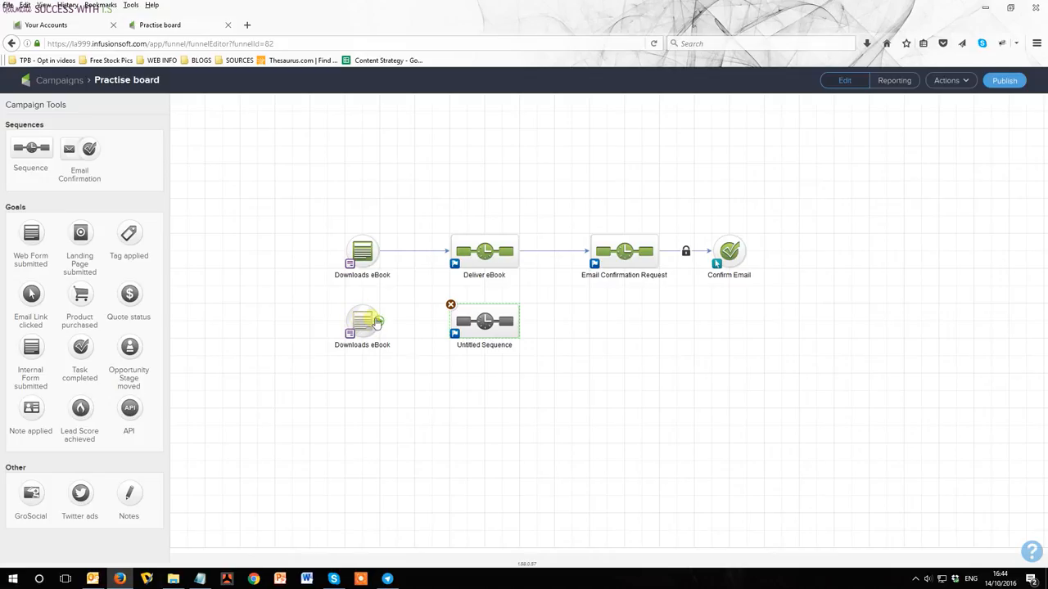
left_click_drag(382, 326, 483, 328)
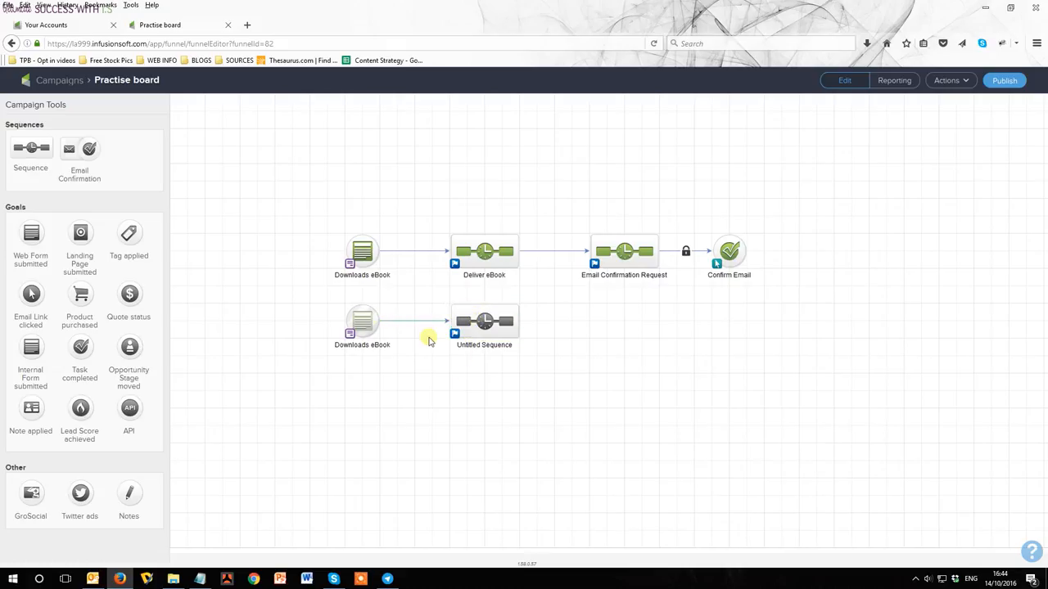
Rename the newly added sequence as Deliver eBook.
double_click(492, 349)
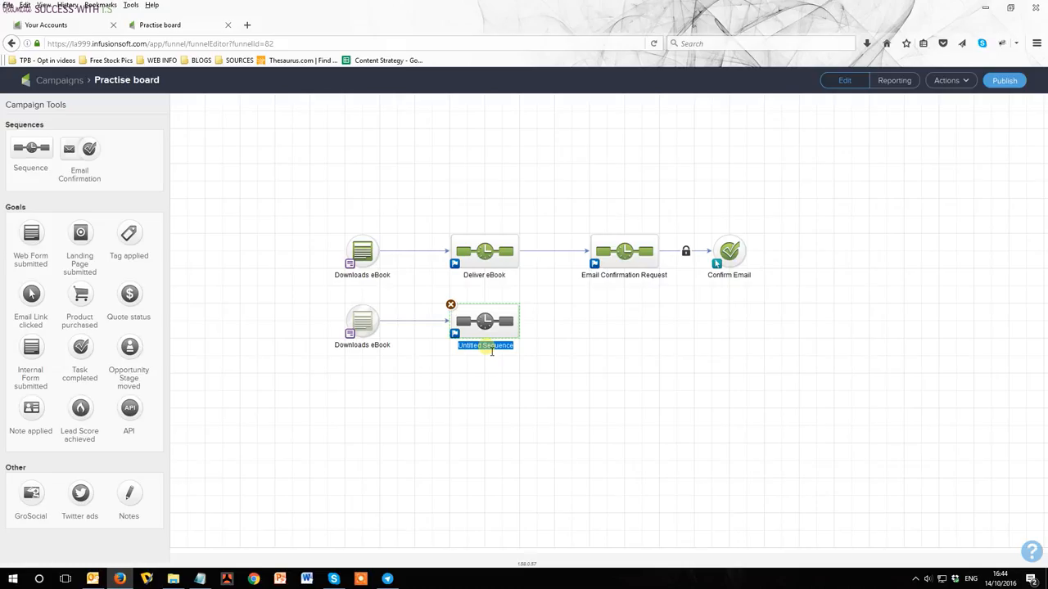
type("Deliver eBook")
left_click(476, 371)
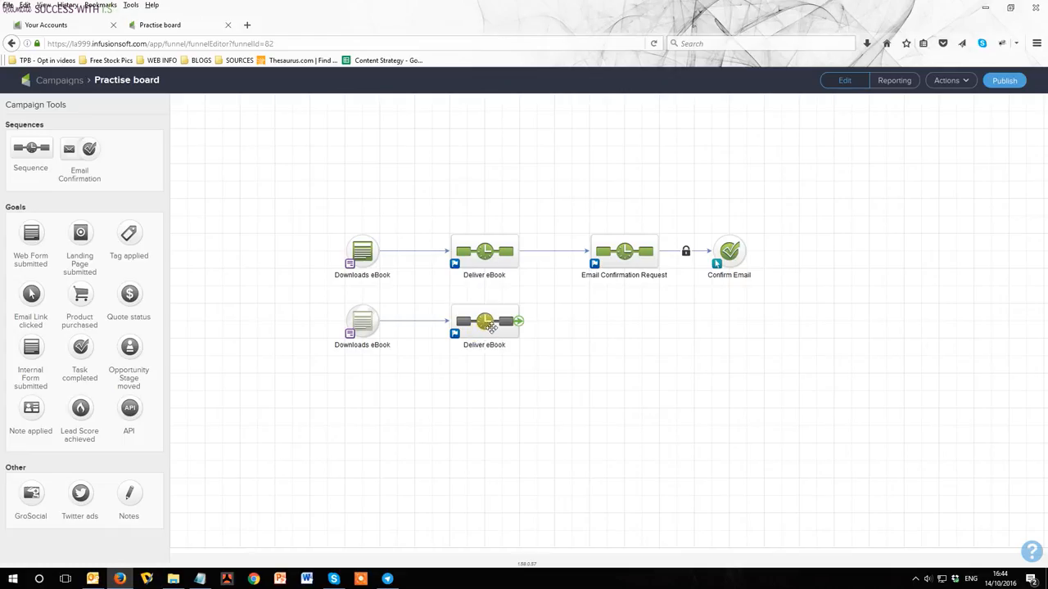
In the new Deliver eBook sequence, add a tag step after Start that applies Prospect Tags -> DOWNLOADED: My Test Ebook.
double_click(488, 324)
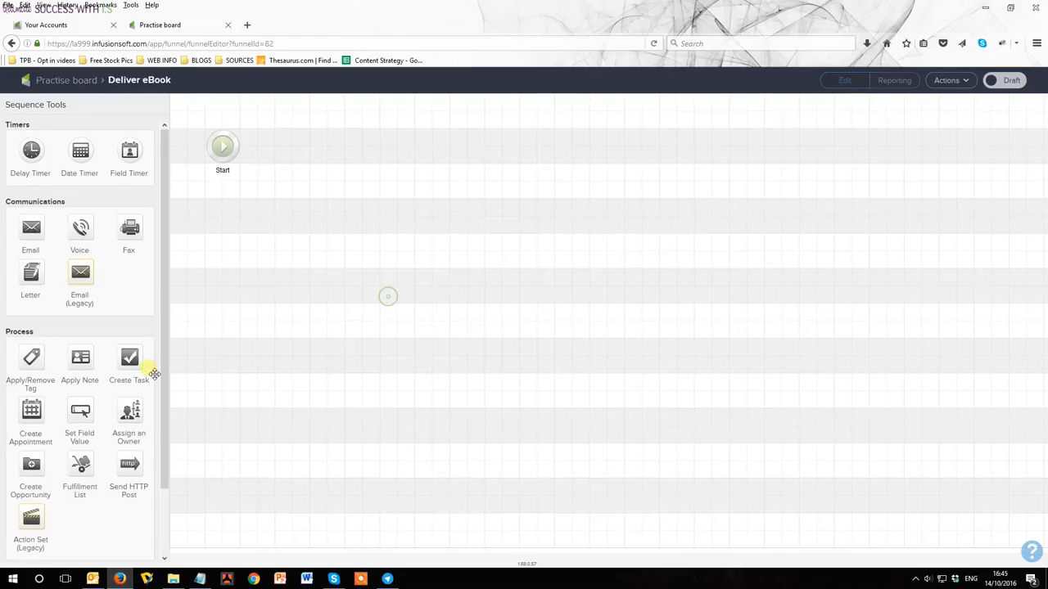
left_click_drag(31, 360, 294, 143)
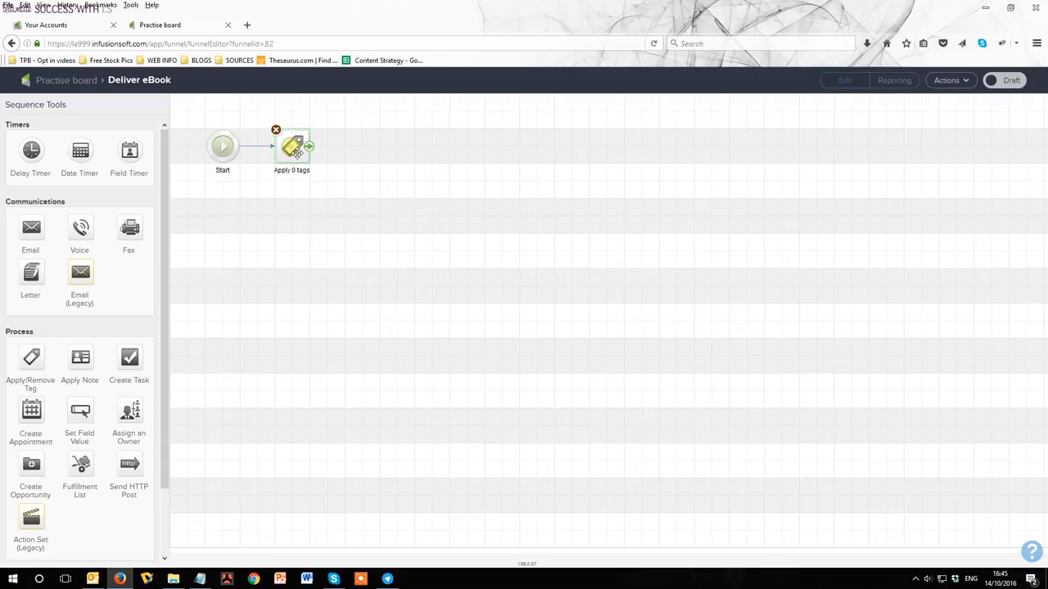
double_click(295, 149)
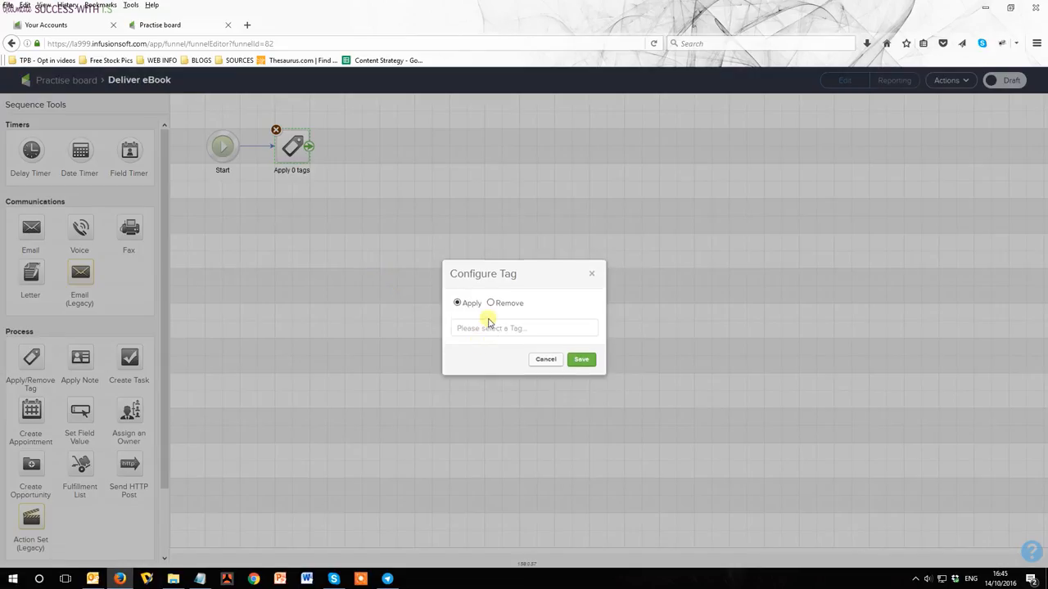
left_click(495, 331)
type("D")
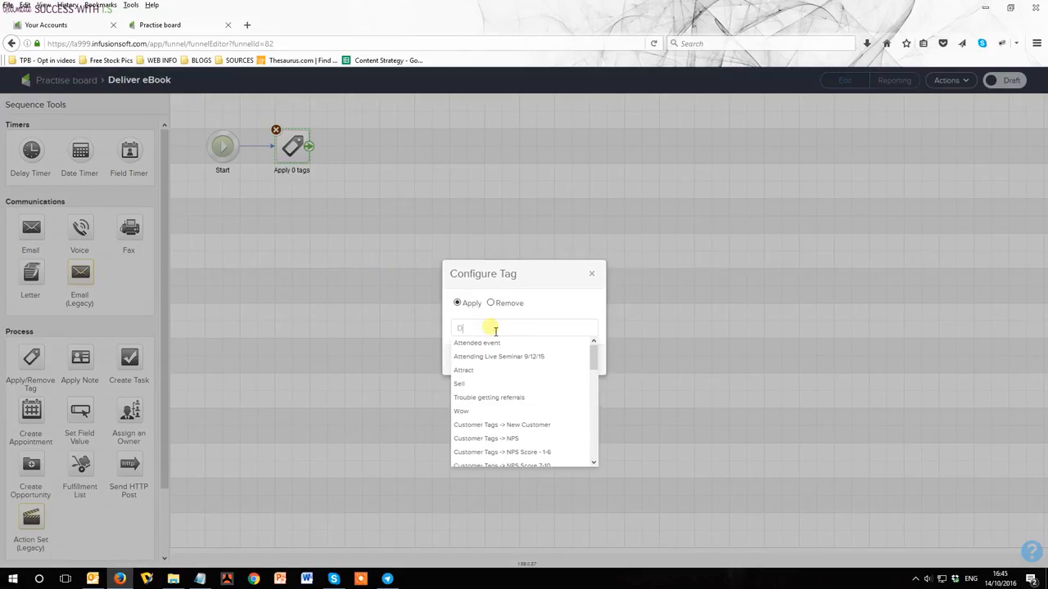
type("O")
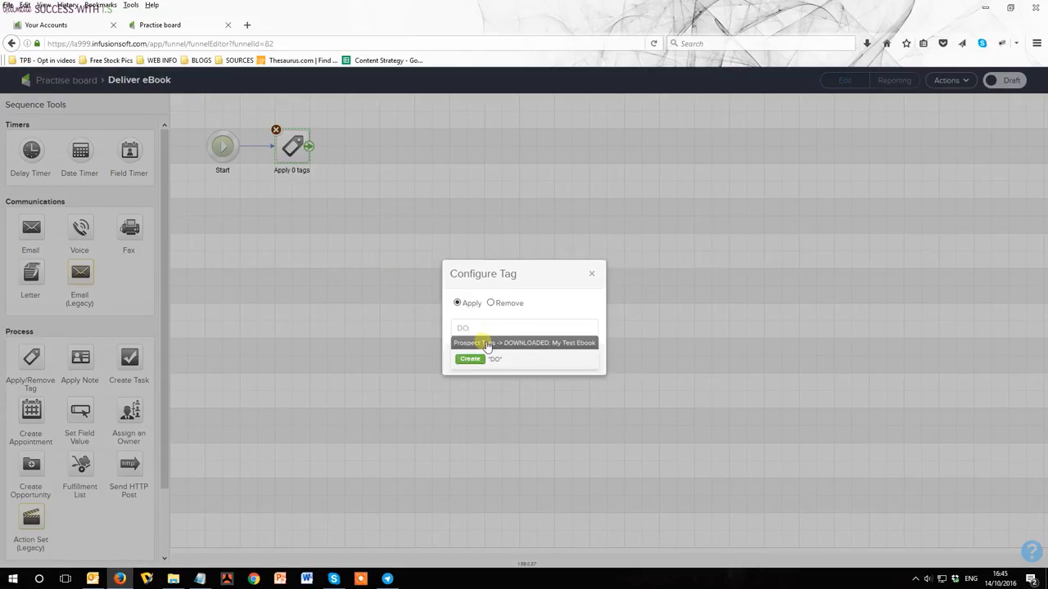
left_click(527, 344)
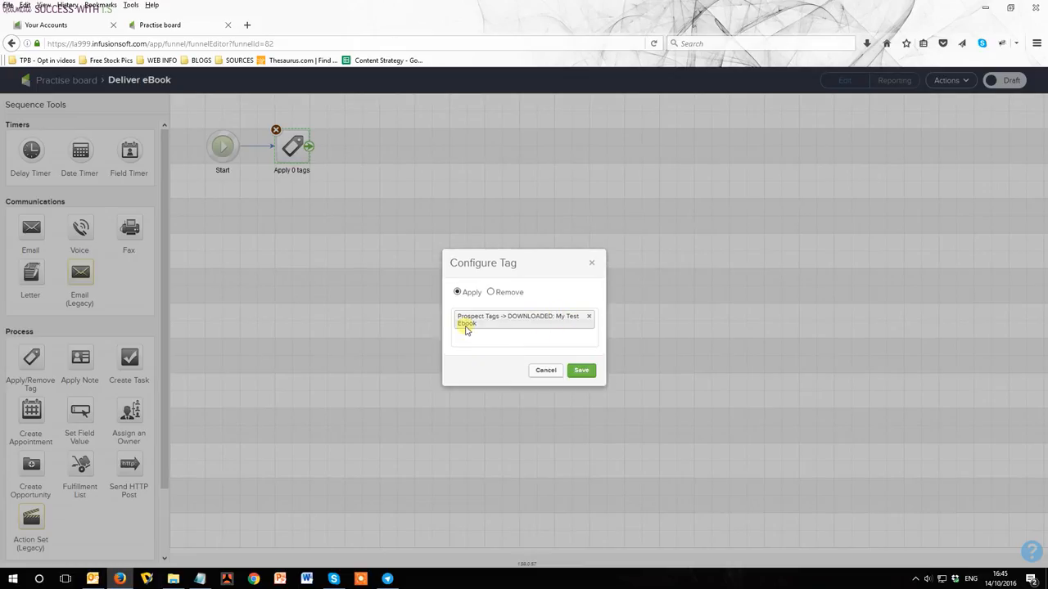
left_click(578, 370)
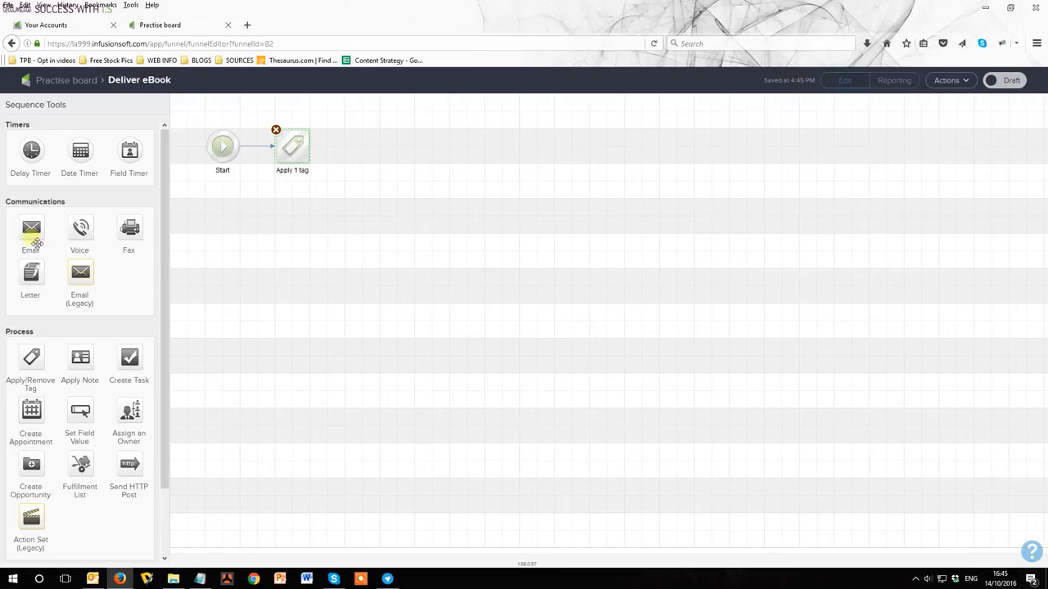
Add an email after the tag step and name it Deliver eBook.
left_click_drag(32, 229, 359, 154)
left_click(364, 172)
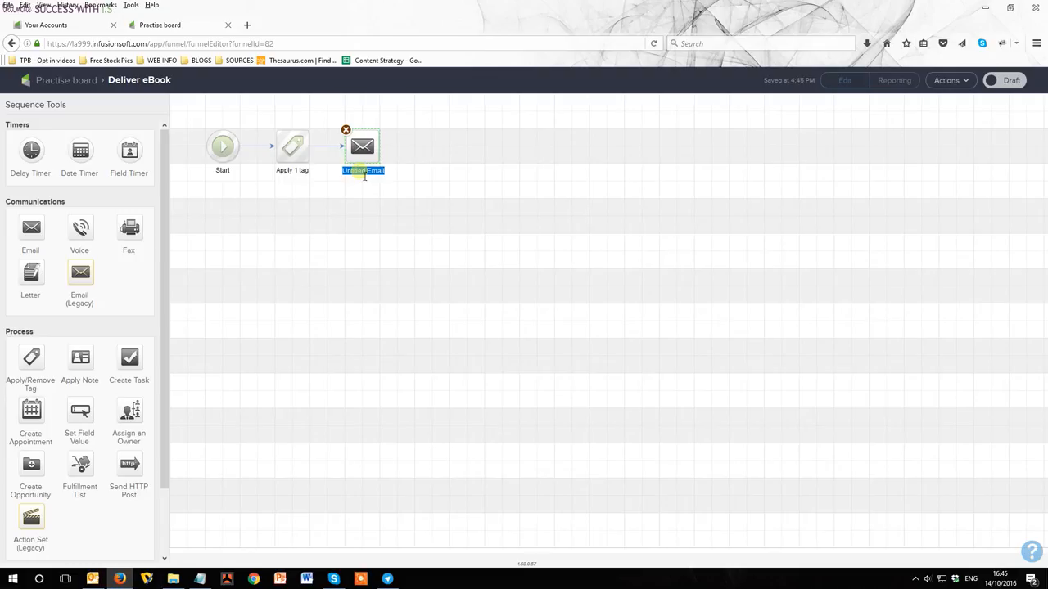
type("Deliver eBook")
left_click(366, 190)
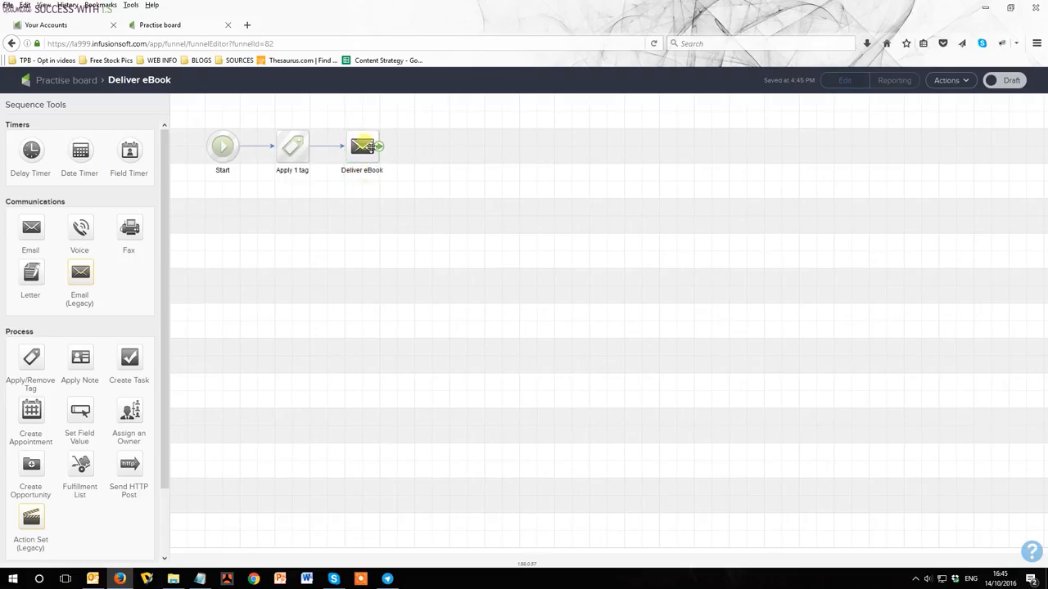
Open the Deliver eBook email and base it on the Simple Text template from the gallery.
double_click(364, 151)
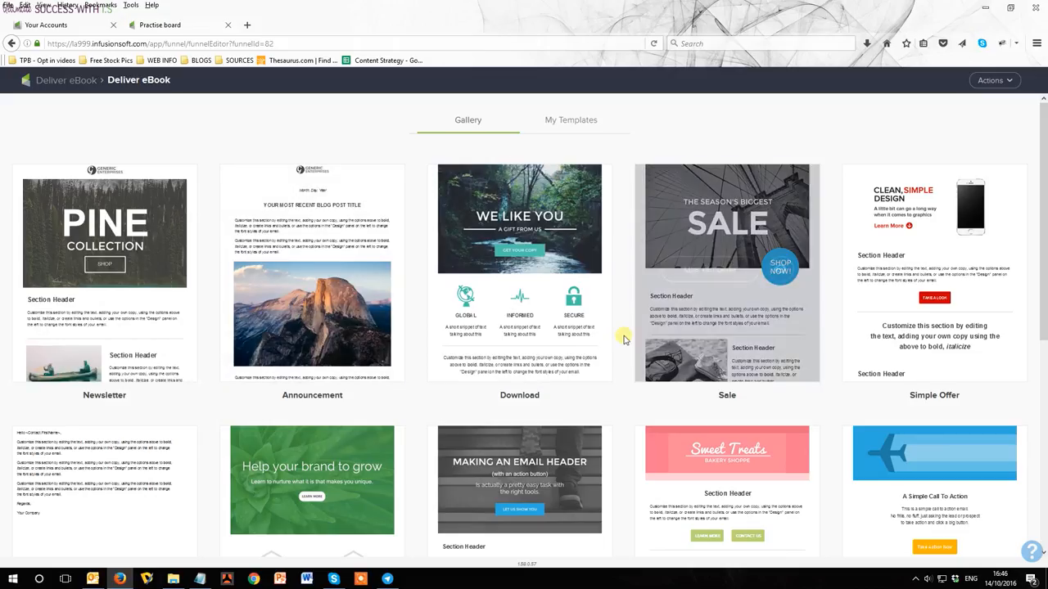
scroll(624, 340, "down", 3)
scroll(622, 343, "down", 3)
scroll(623, 344, "up", 6)
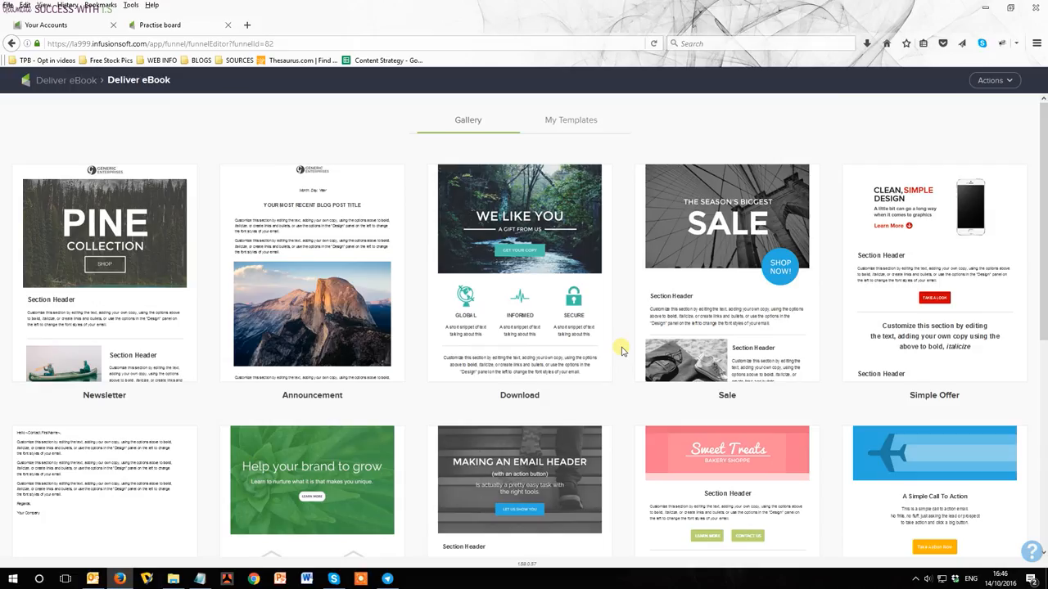
scroll(200, 424, "down", 1)
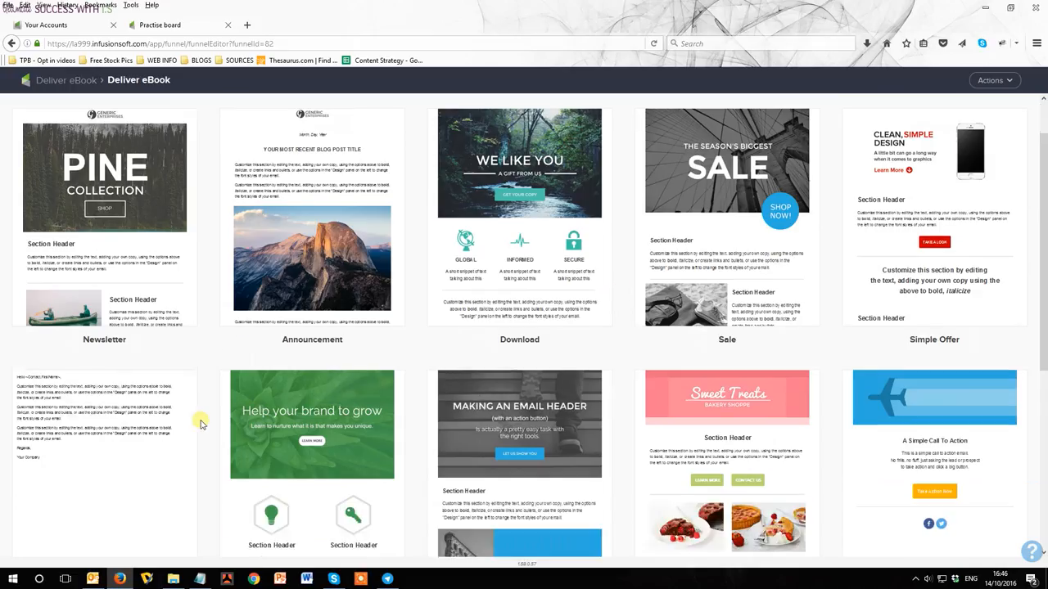
mouse_move(150, 445)
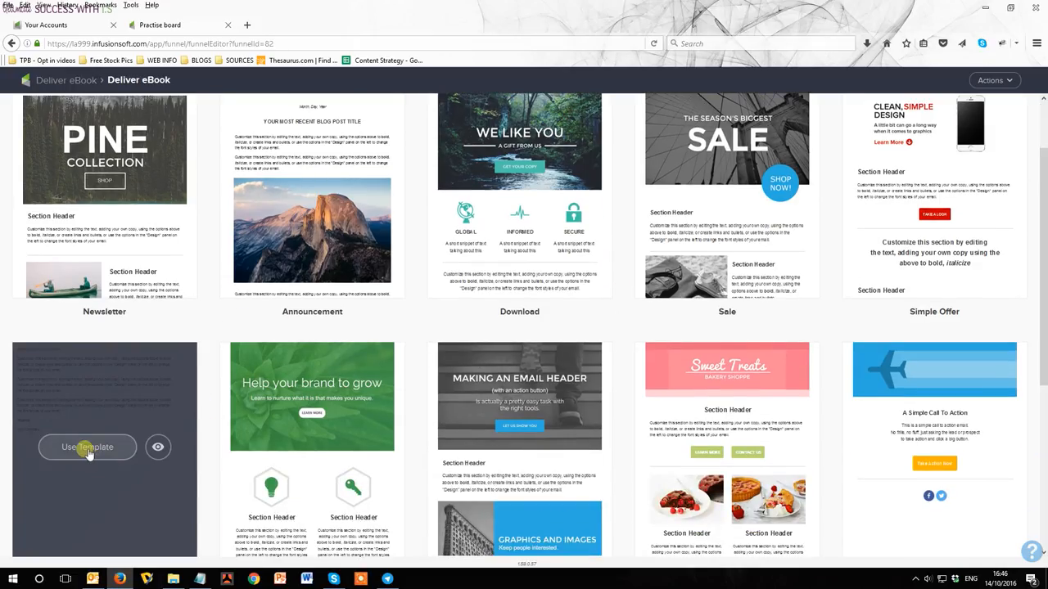
scroll(185, 413, "down", 1)
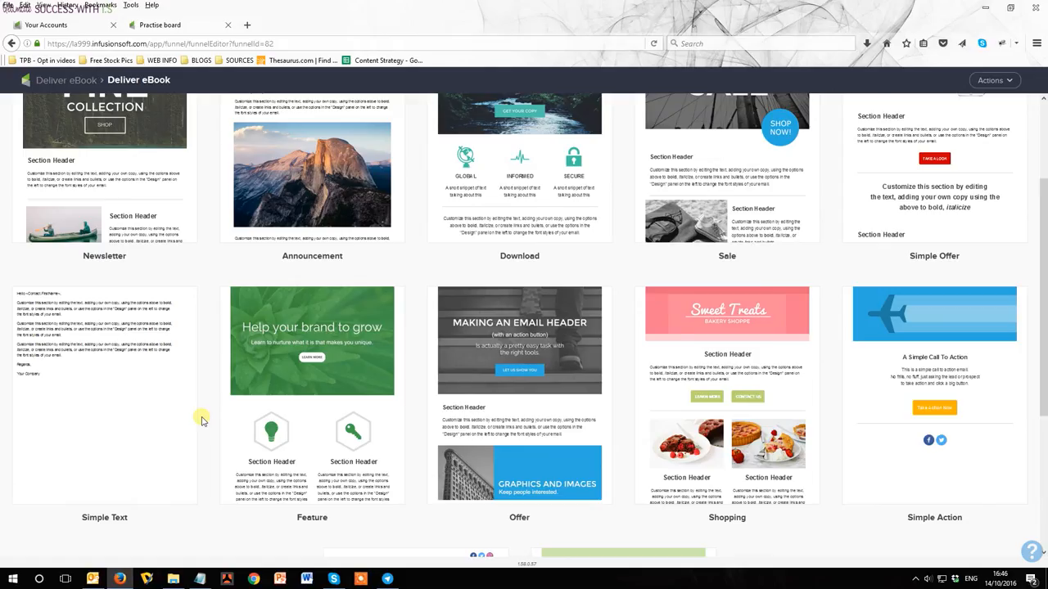
mouse_move(98, 409)
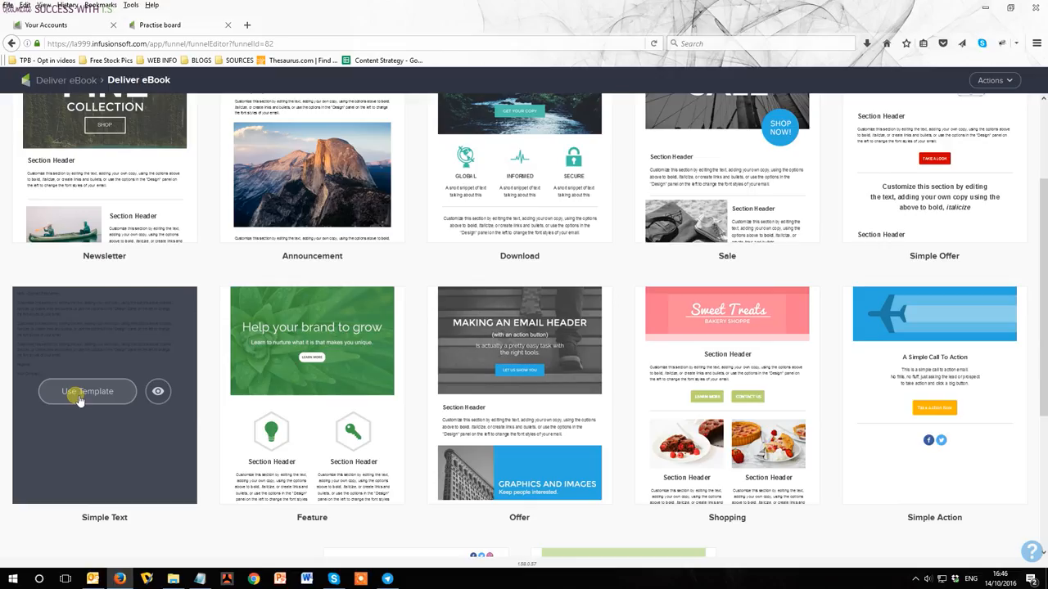
left_click(79, 399)
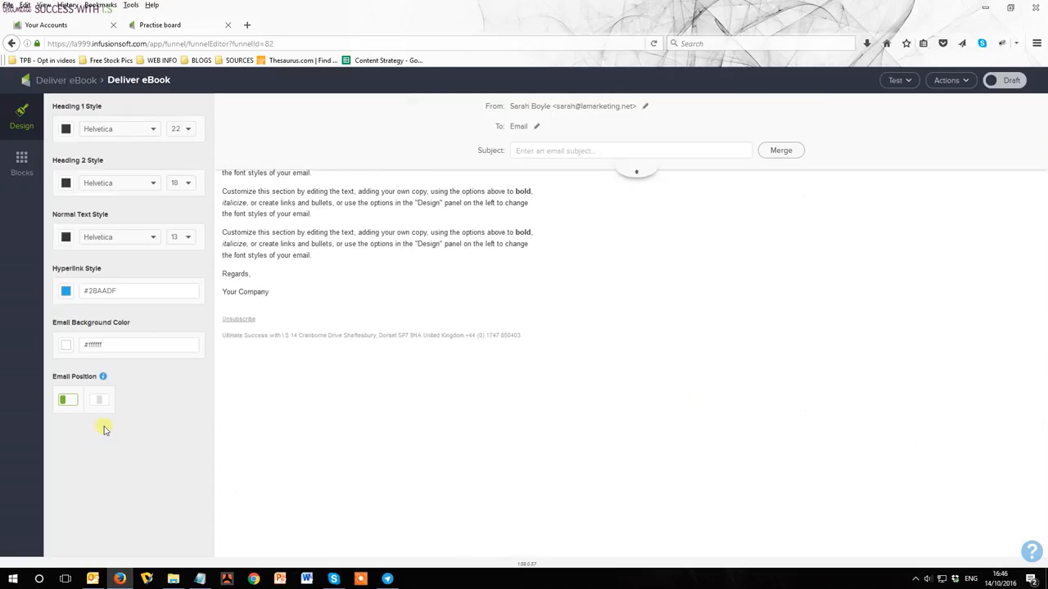
Set the email subject to "Here is your eBook," followed by the contact's First Name merge field.
left_click(541, 152)
type("Here is your eBook.")
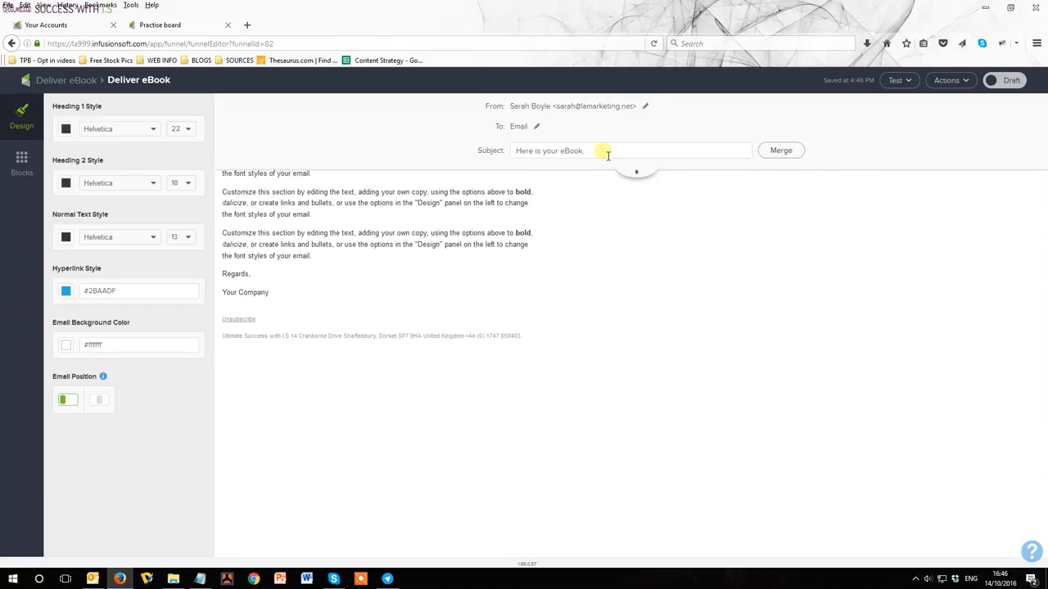
left_click(778, 153)
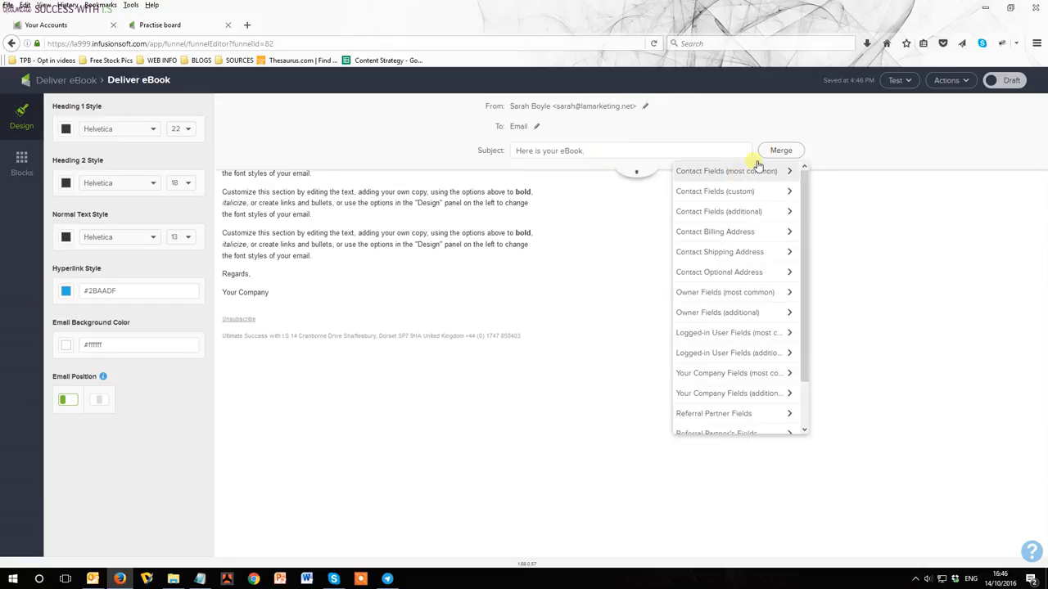
left_click(714, 172)
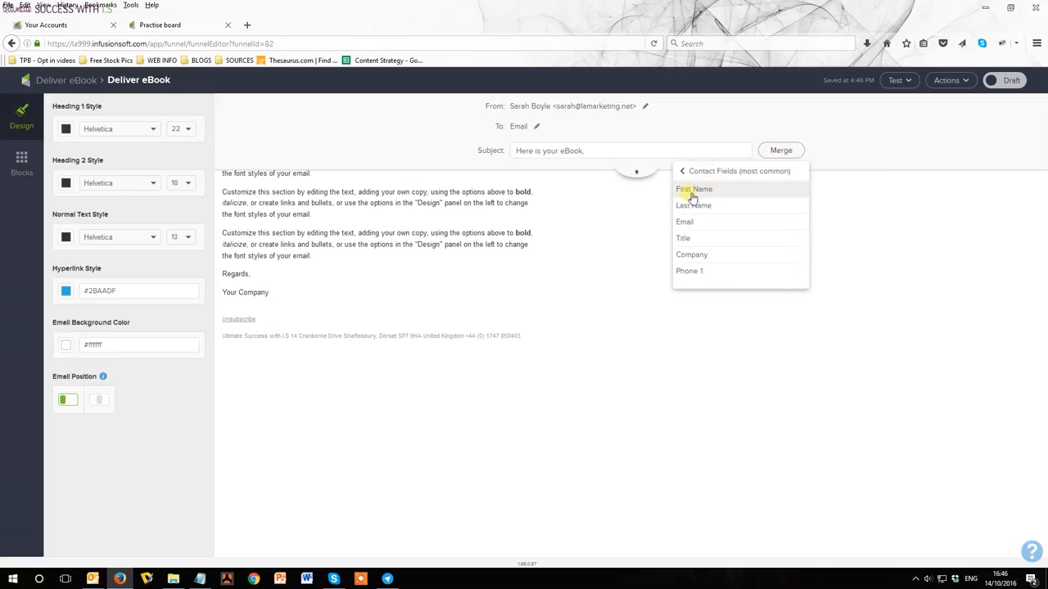
left_click(696, 190)
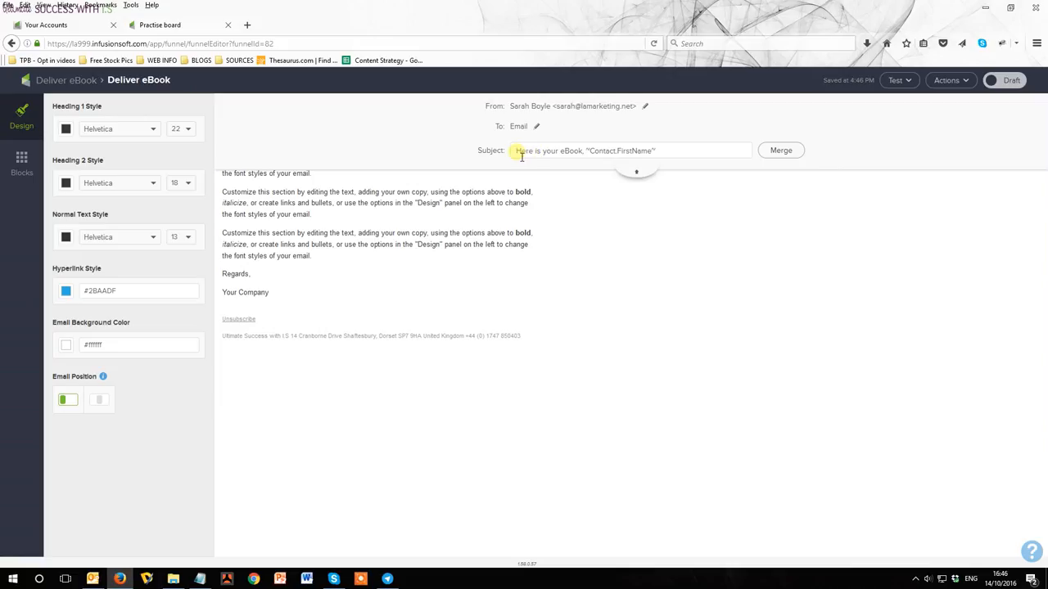
Replace the placeholder paragraphs with "Thanks for downloading our eBook" and "Here's the link for instant access", and the company sign-off with the sender's first name.
left_click(638, 175)
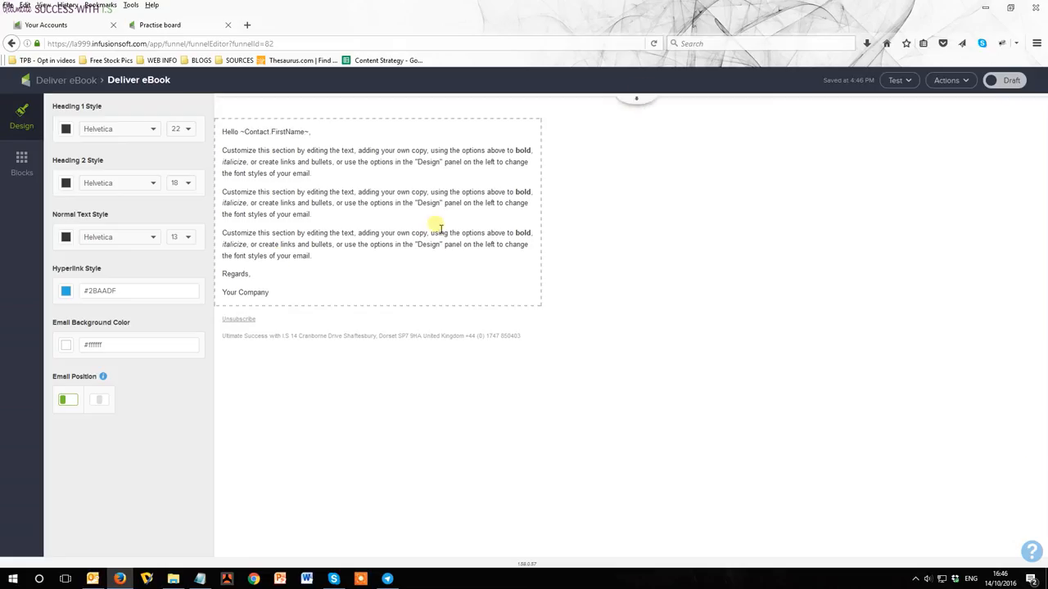
left_click_drag(314, 257, 222, 168)
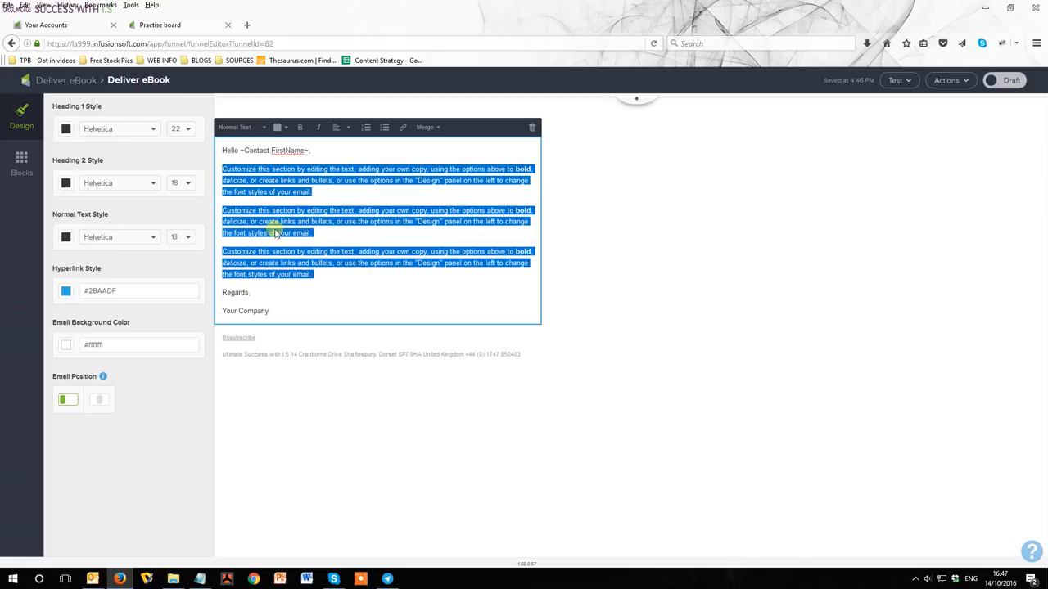
type("Thanks")
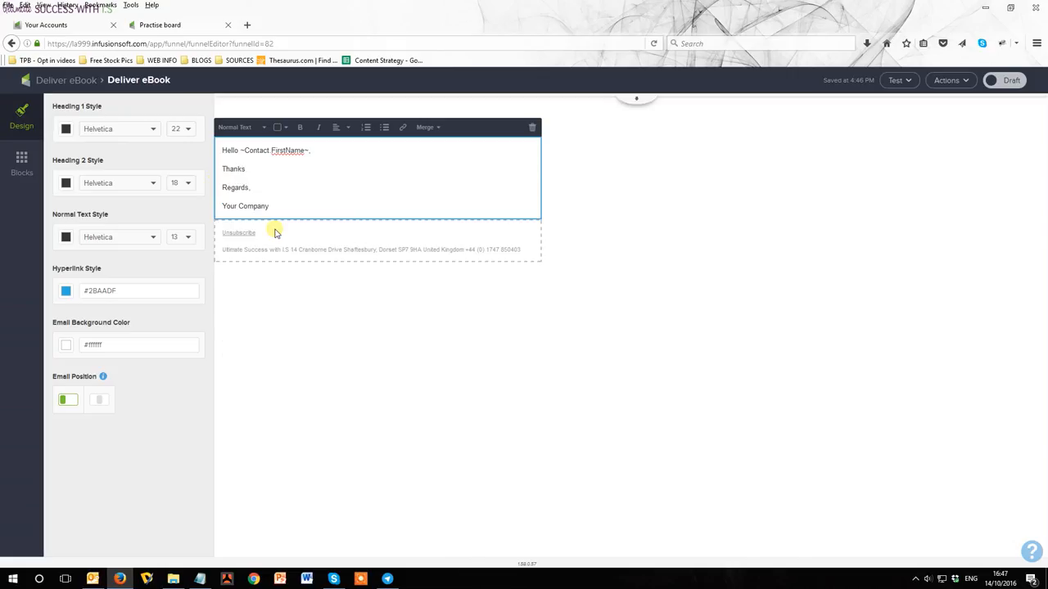
type("down")
type("loading our eBook")
key("Return")
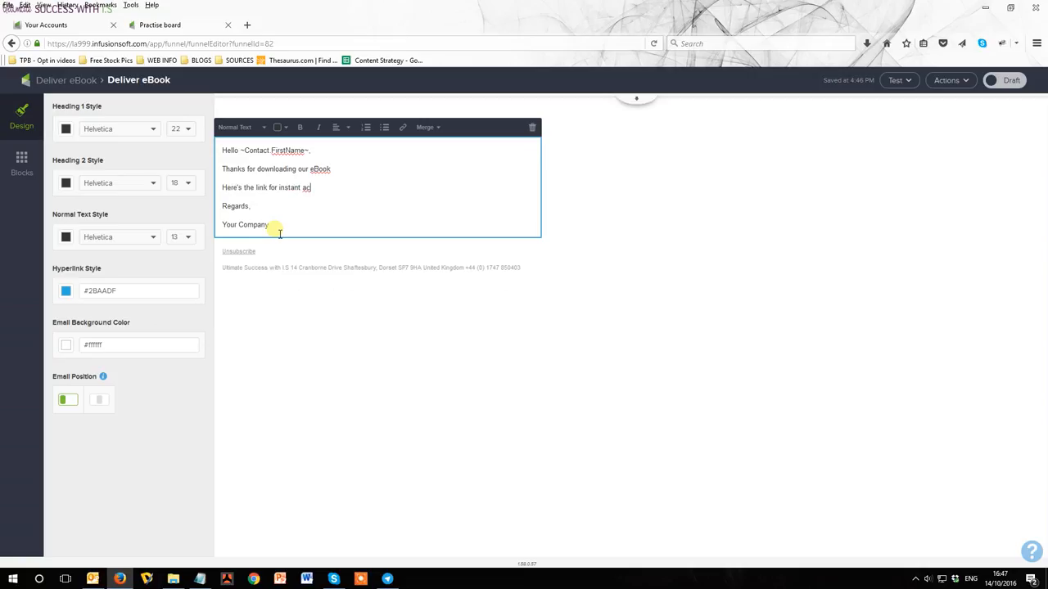
left_click_drag(274, 227, 225, 232)
type("Sarah")
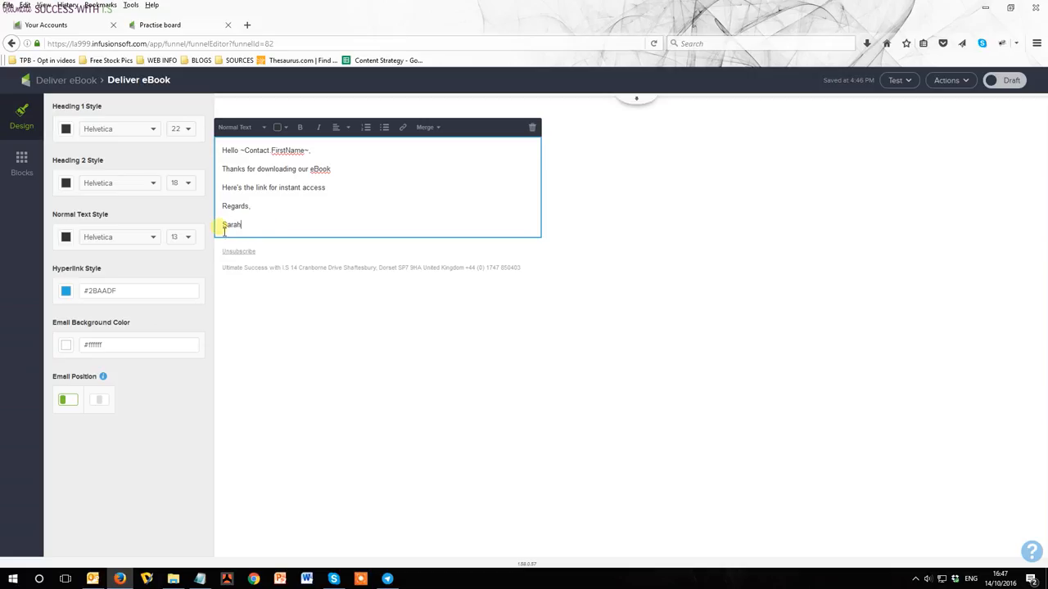
left_click_drag(326, 188, 221, 194)
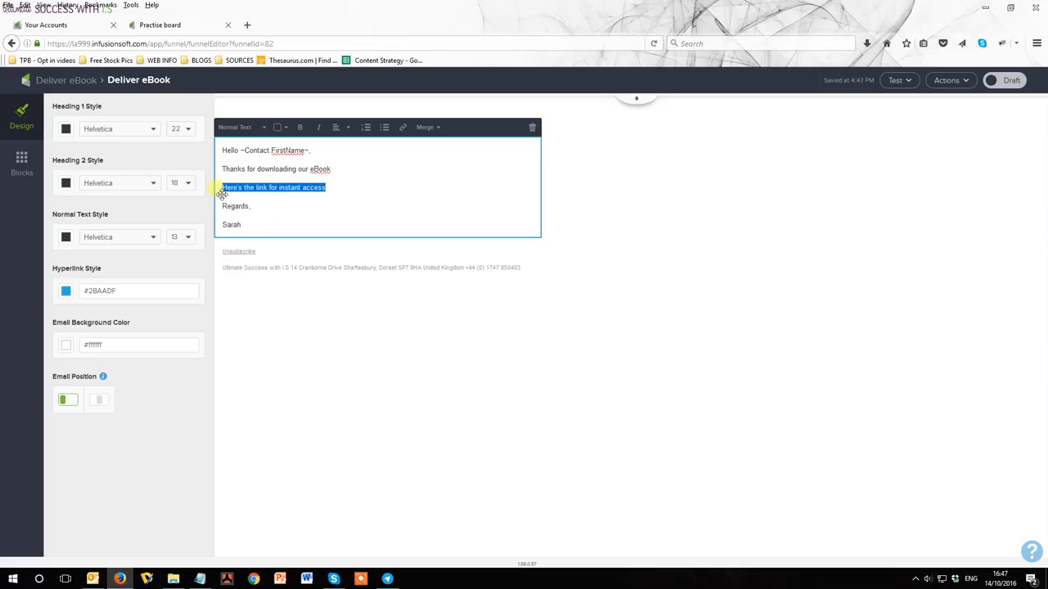
left_click(402, 127)
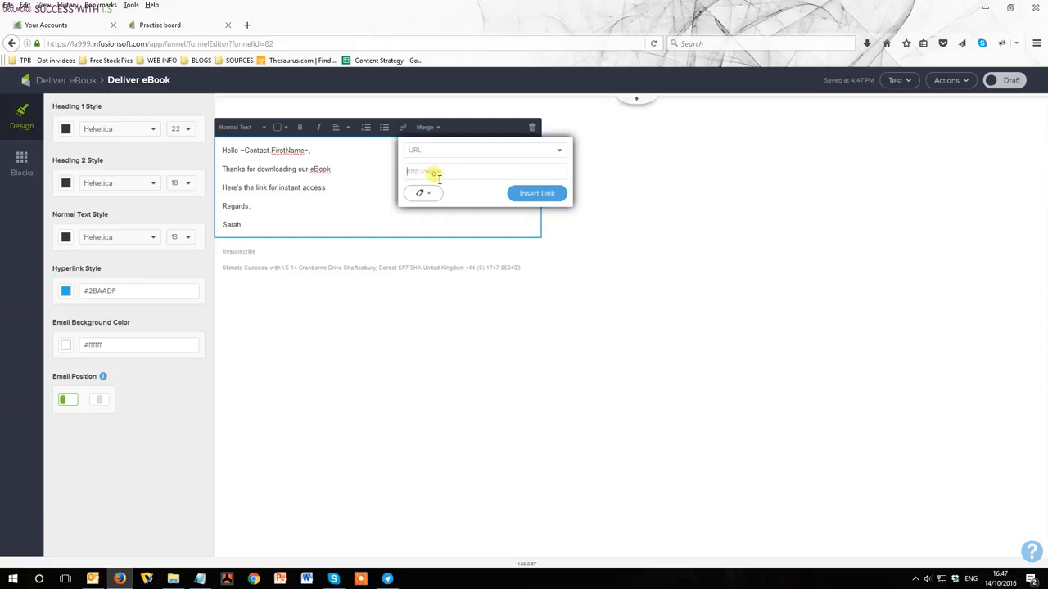
type("www.ultimatesuccesswithis.com")
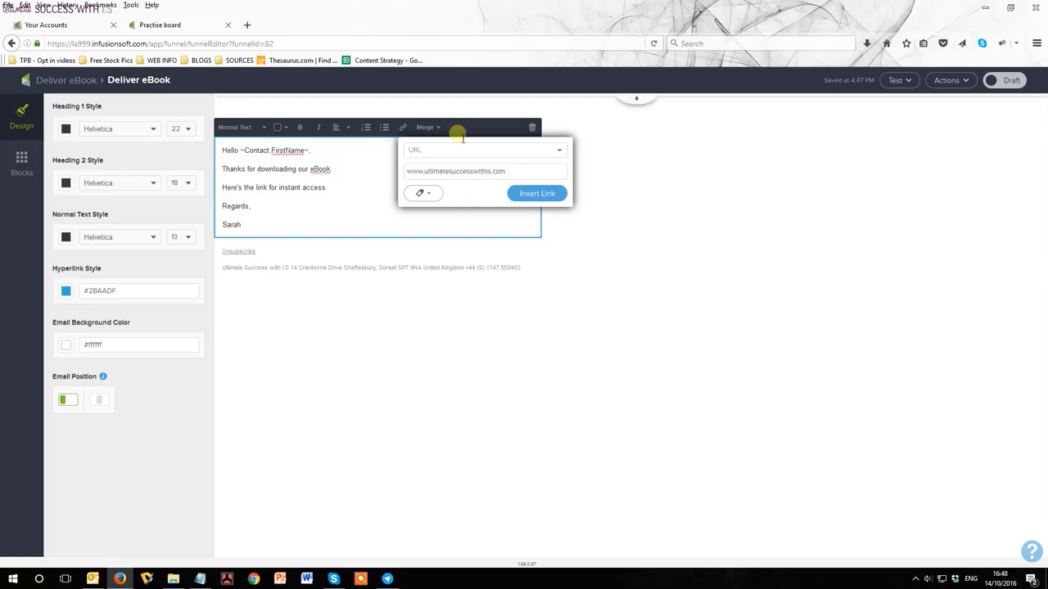
left_click(537, 193)
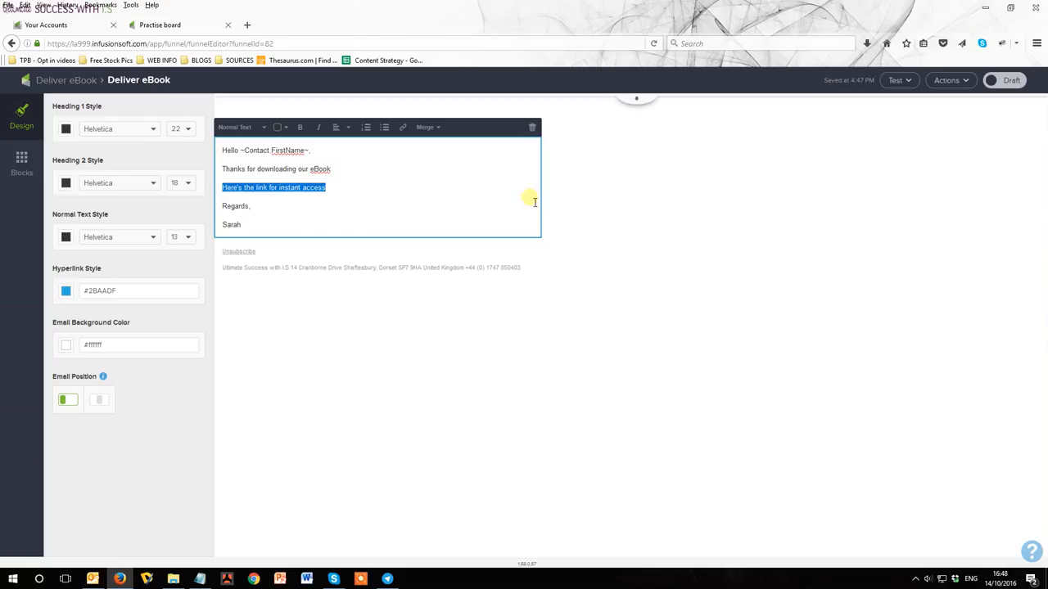
left_click(335, 195)
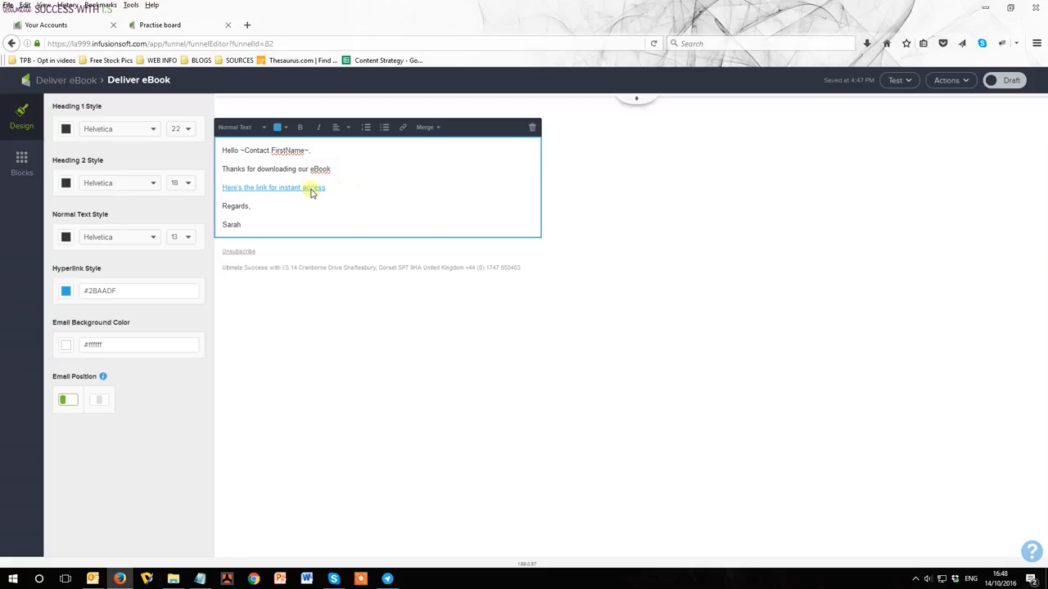
Mark both the Deliver eBook email and its sequence as Ready, and return to the Practise board campaign.
left_click(992, 80)
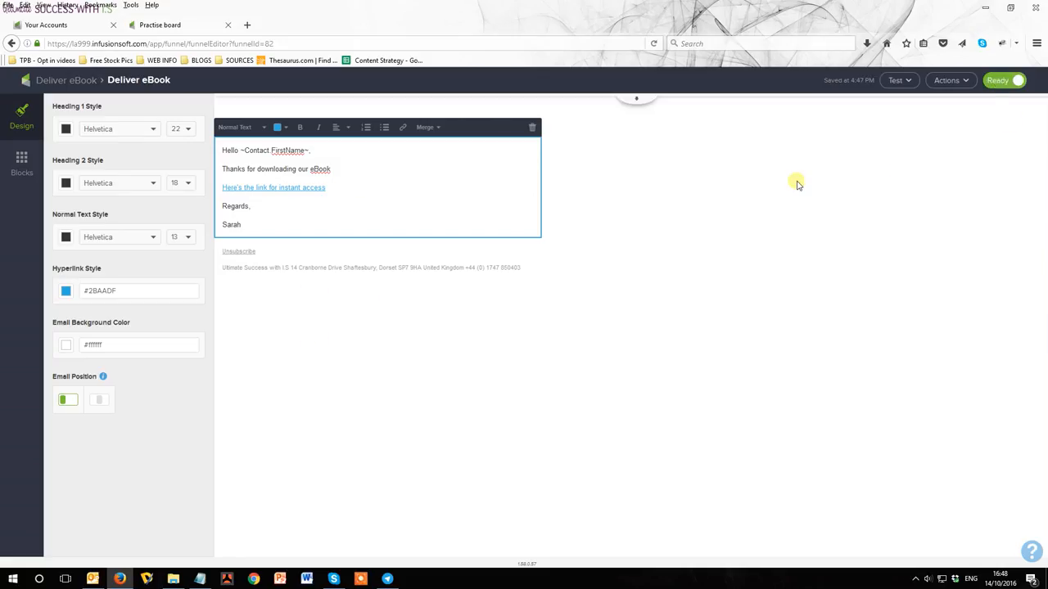
left_click(49, 82)
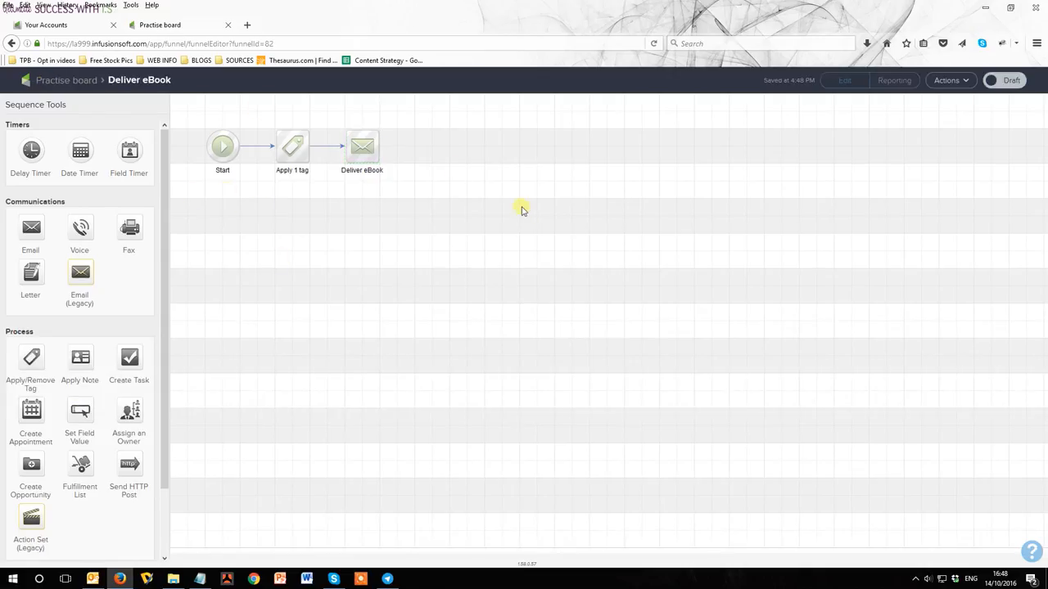
left_click(998, 81)
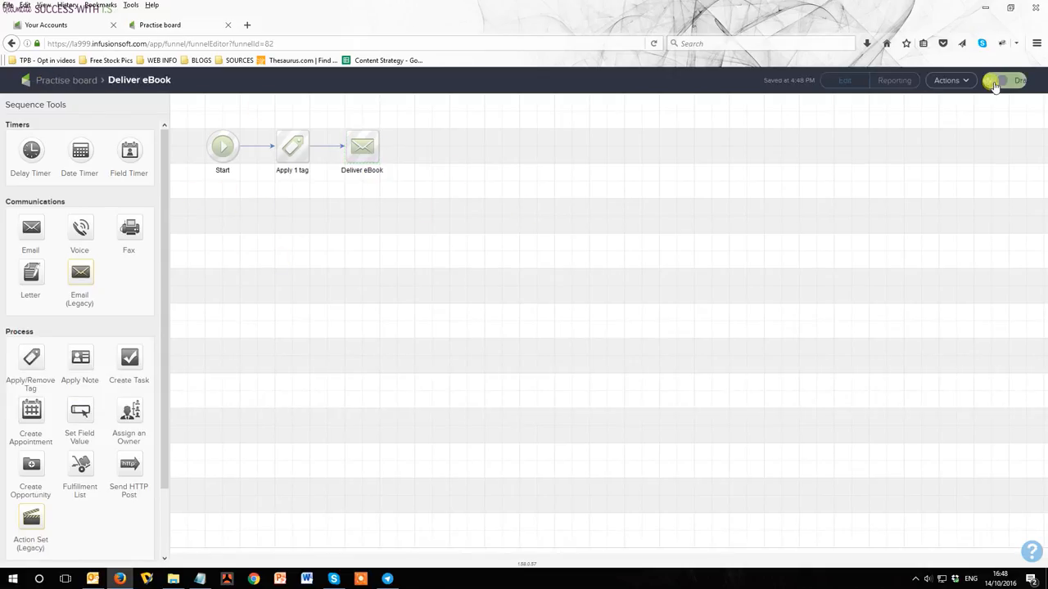
left_click(71, 82)
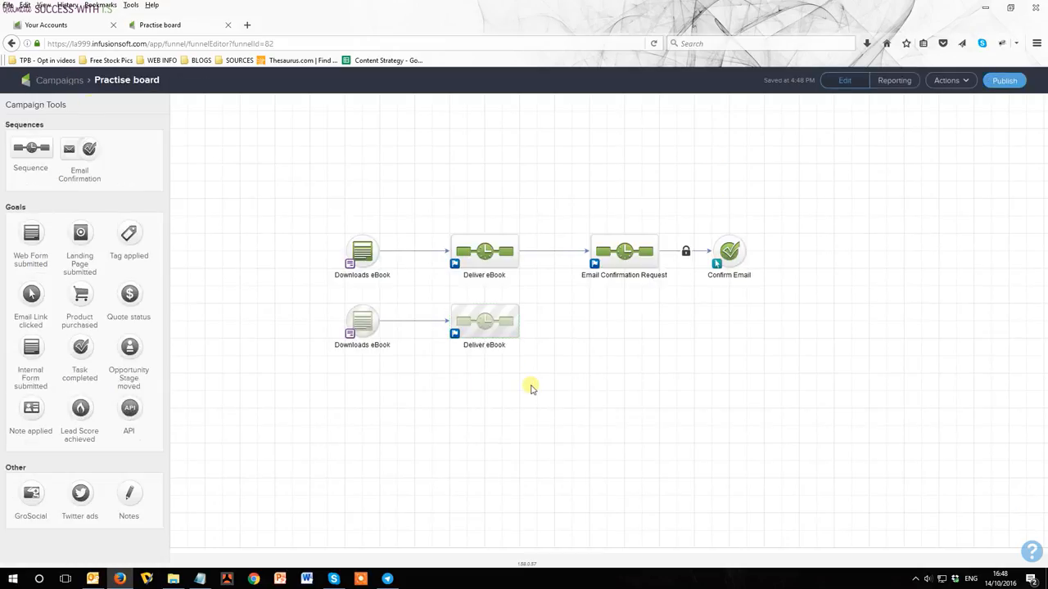
Add an Email Confirmation pair after the lower Deliver eBook sequence, connect the sequence to it, and align its Confirm Email goal with the one above.
left_click_drag(568, 216, 770, 300)
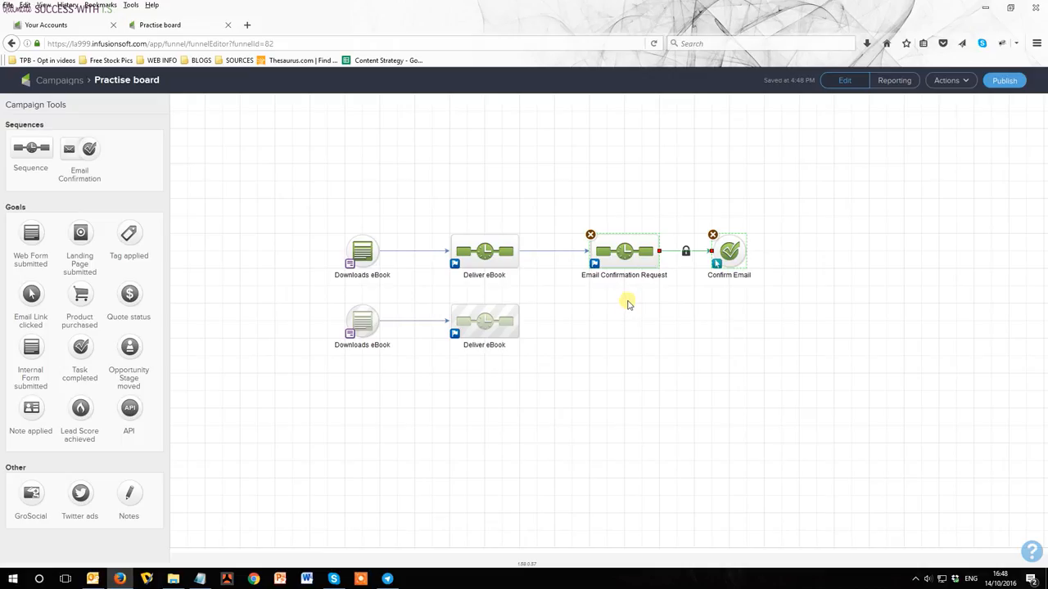
left_click(619, 328)
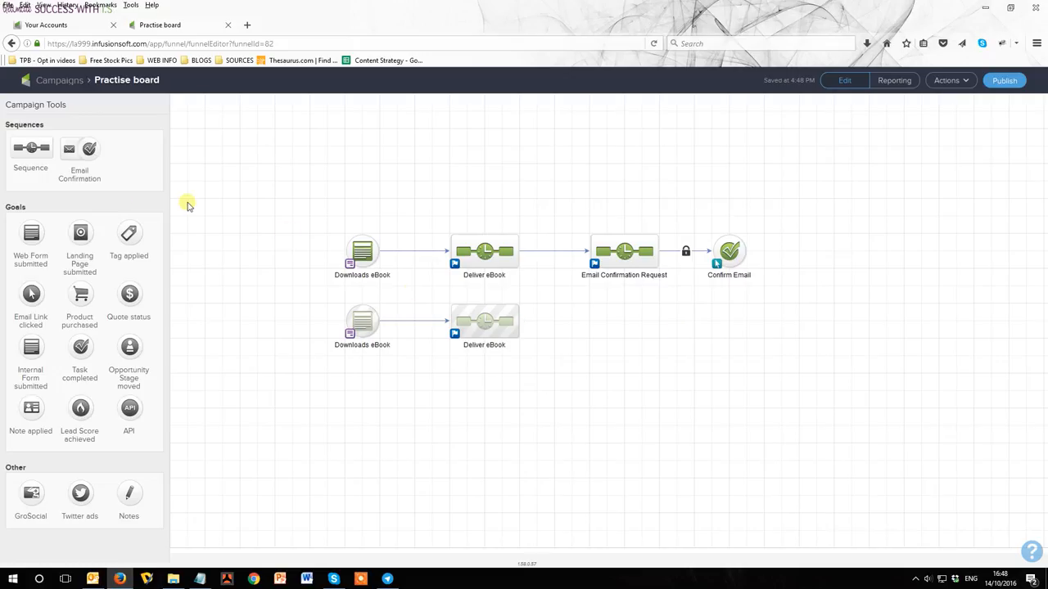
left_click_drag(79, 152, 595, 317)
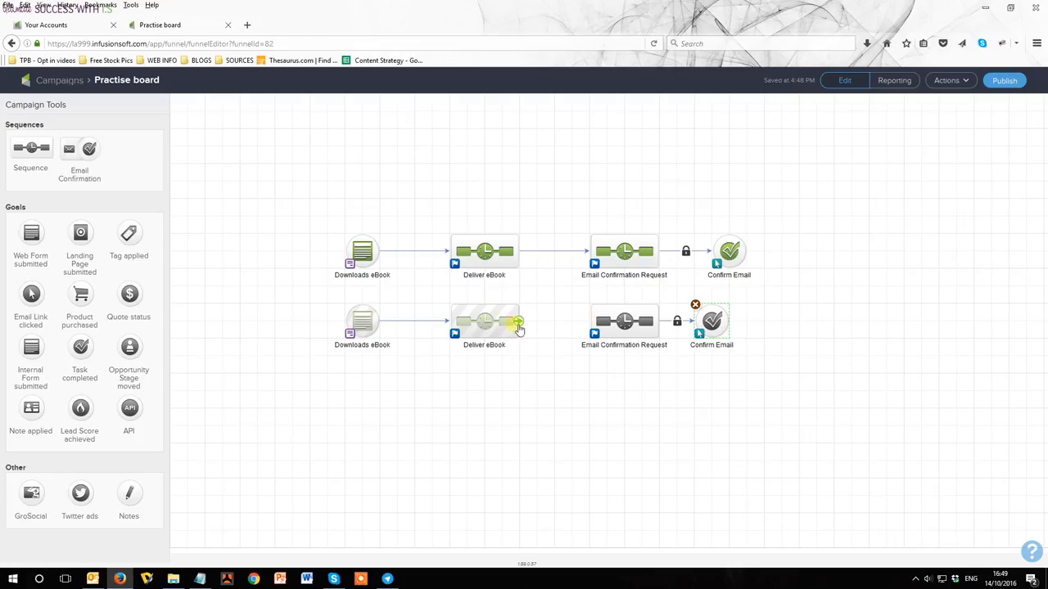
left_click_drag(519, 328, 621, 323)
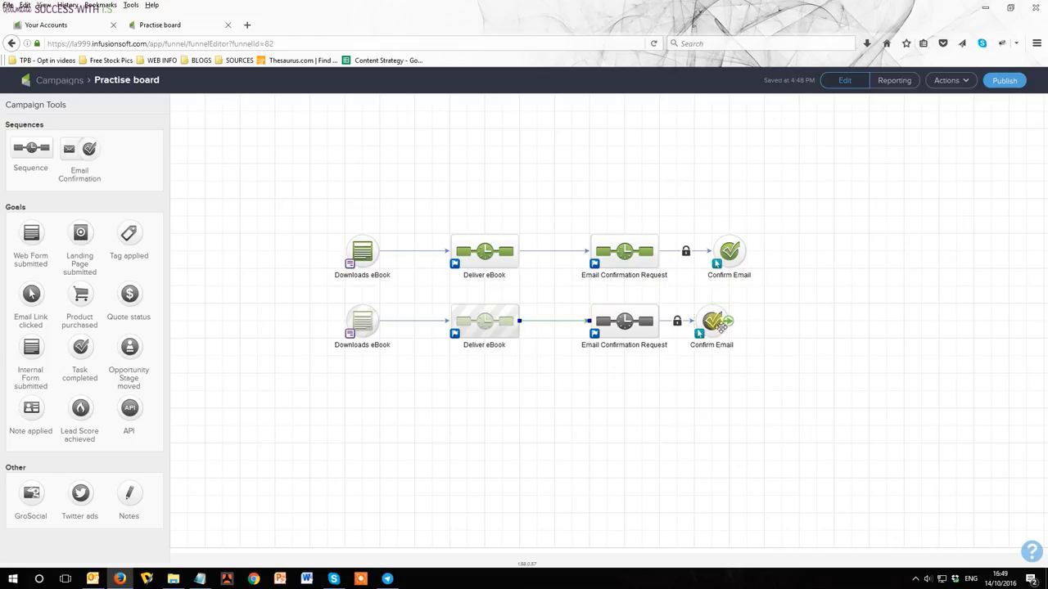
left_click_drag(716, 322, 732, 321)
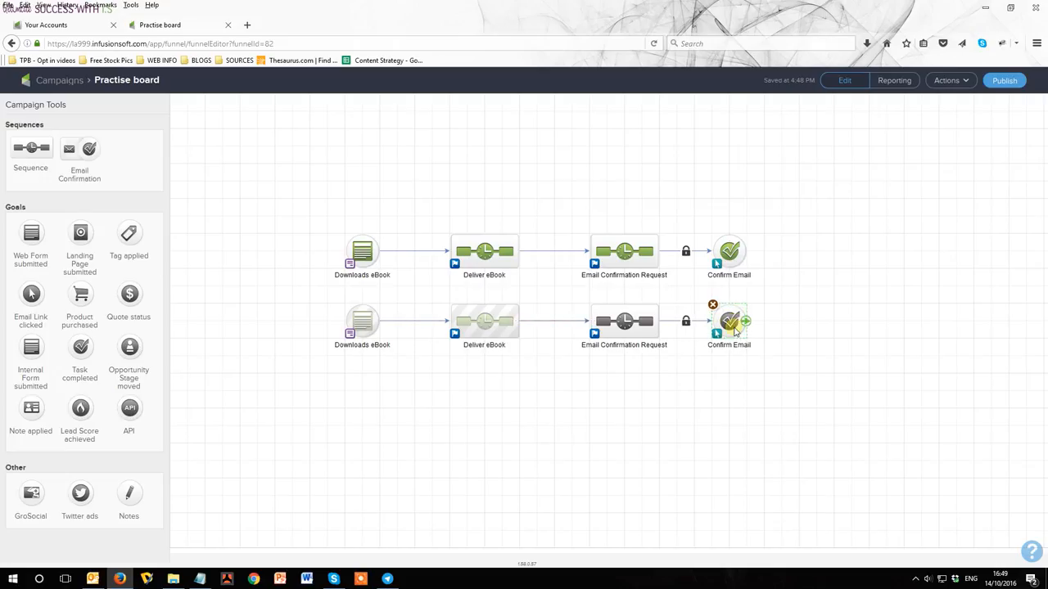
left_click(706, 391)
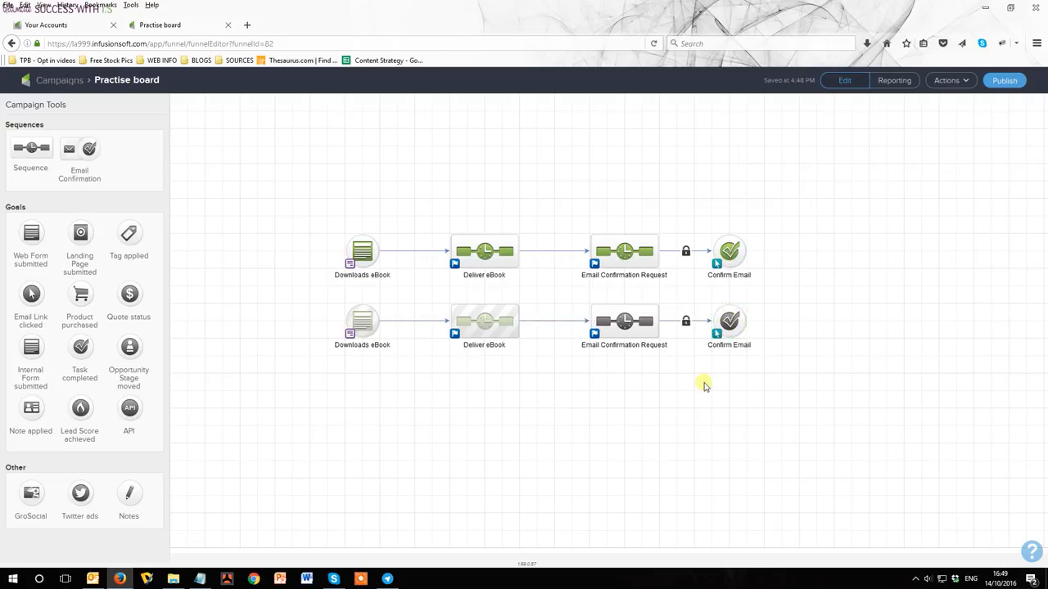
In the new Email Confirmation Request sequence's Confirmation Email, choose the named user as sender and set the subject to "Please confirm your email address".
double_click(624, 324)
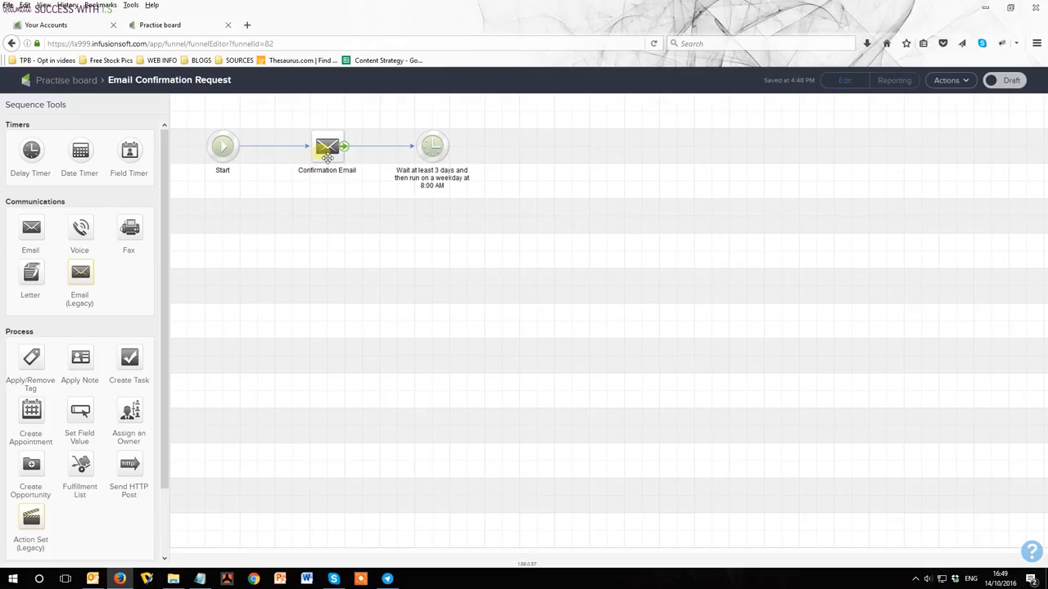
double_click(325, 155)
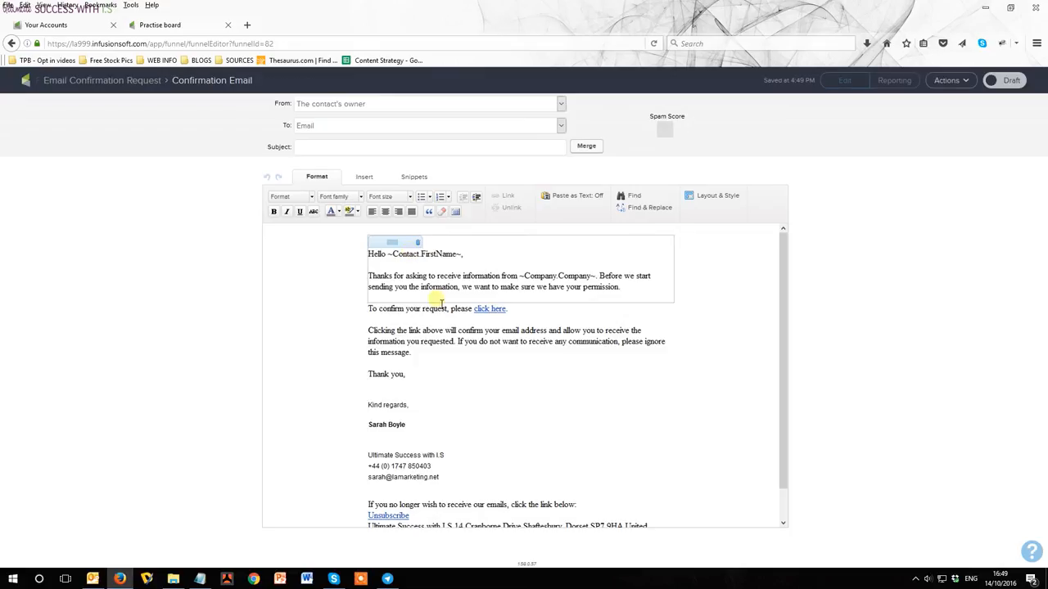
left_click(461, 104)
left_click(307, 117)
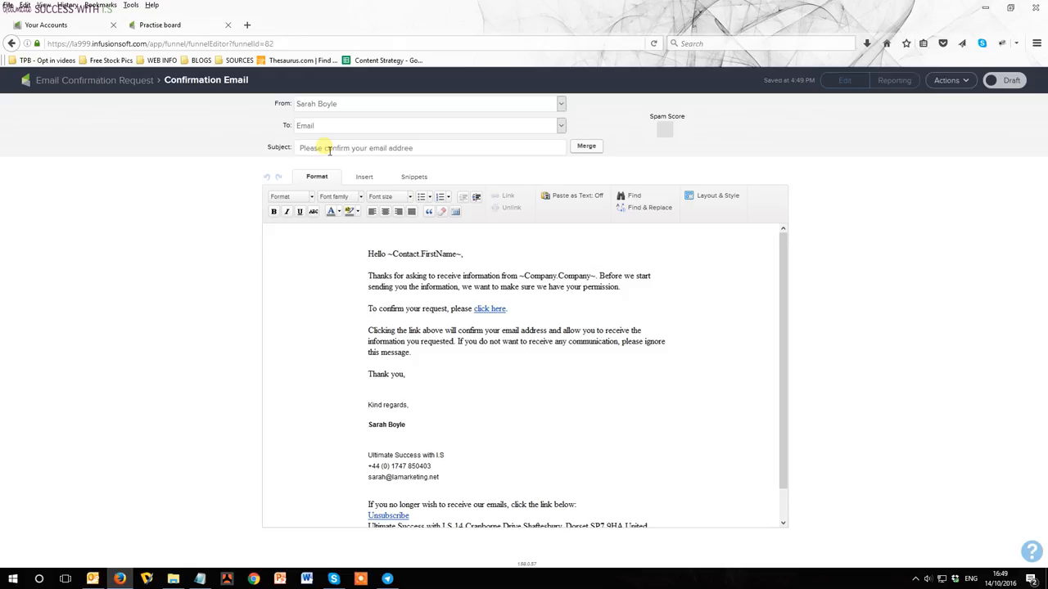
left_click(436, 287)
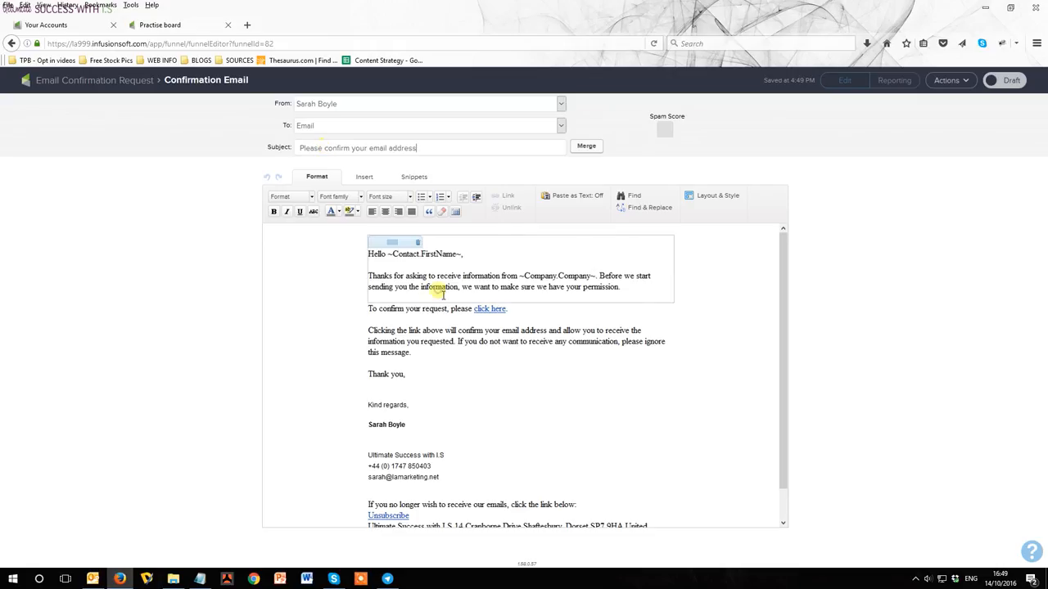
Review the Confirmation Email's body text, mark the email as Ready, and return to the Email Confirmation Request sequence.
left_click_drag(626, 287, 358, 255)
left_click(401, 277)
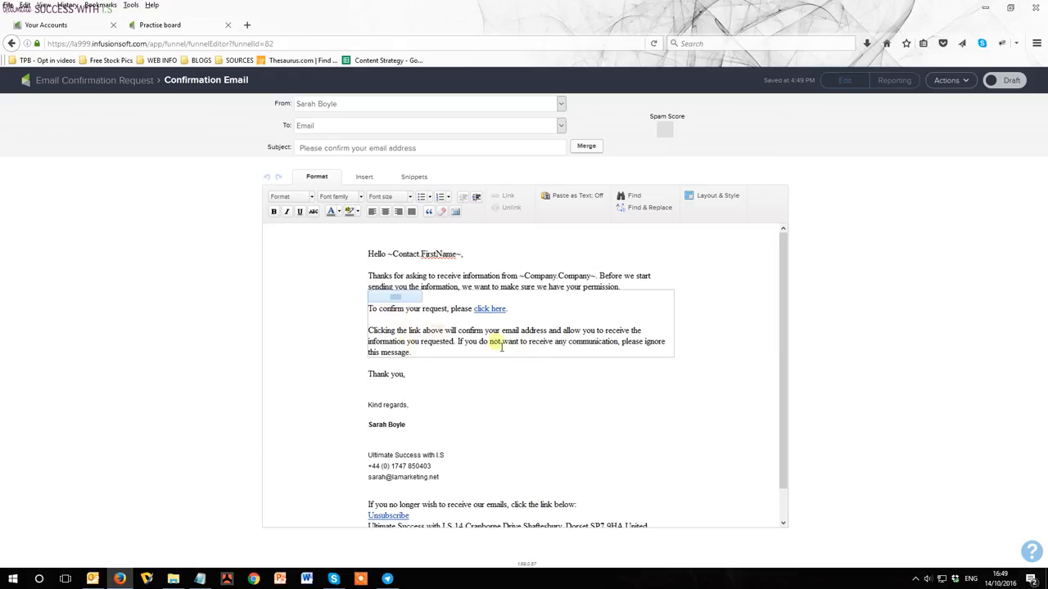
left_click(500, 287)
left_click(993, 81)
left_click(555, 269)
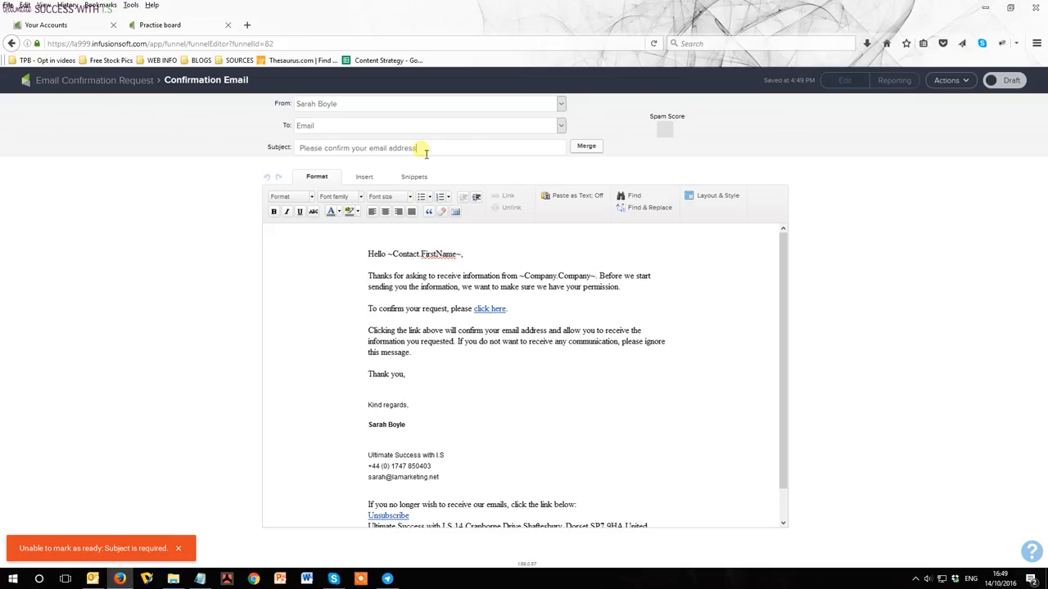
left_click(996, 81)
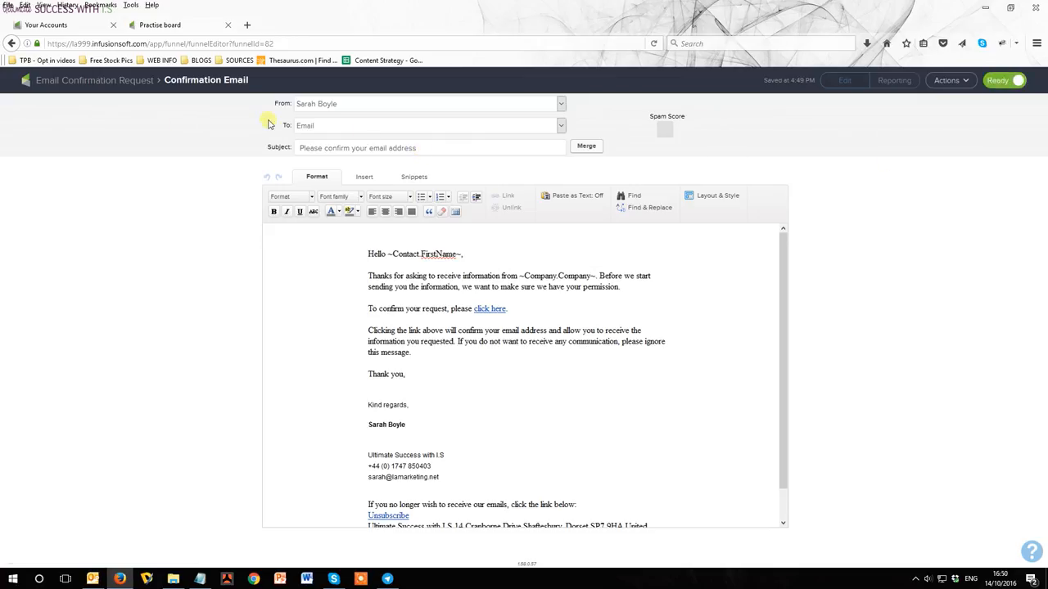
left_click(91, 85)
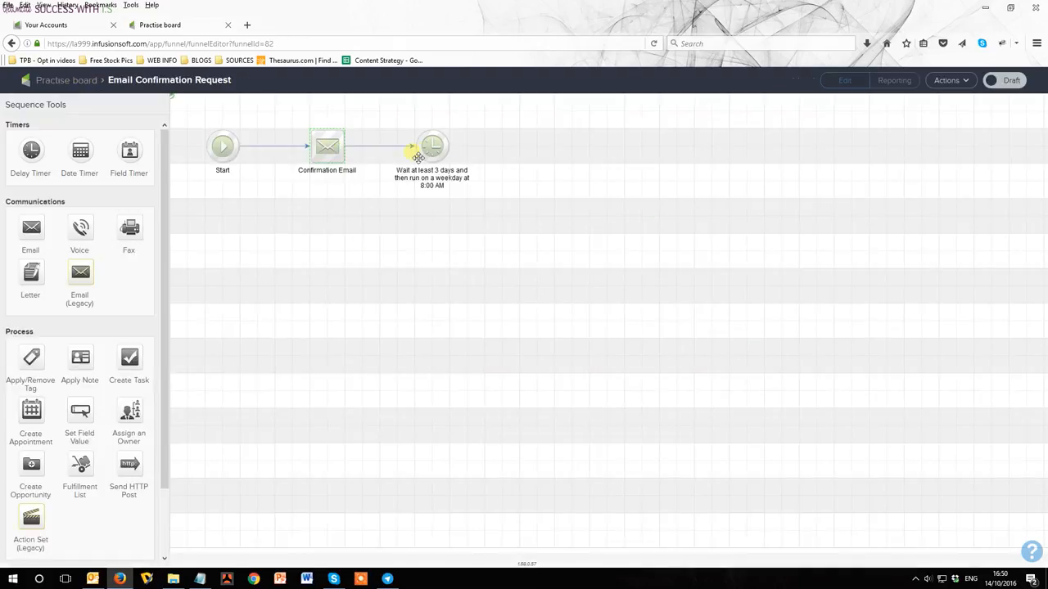
Set the delay timer after the Confirmation Email to wait at least 10 minutes and save it.
double_click(433, 150)
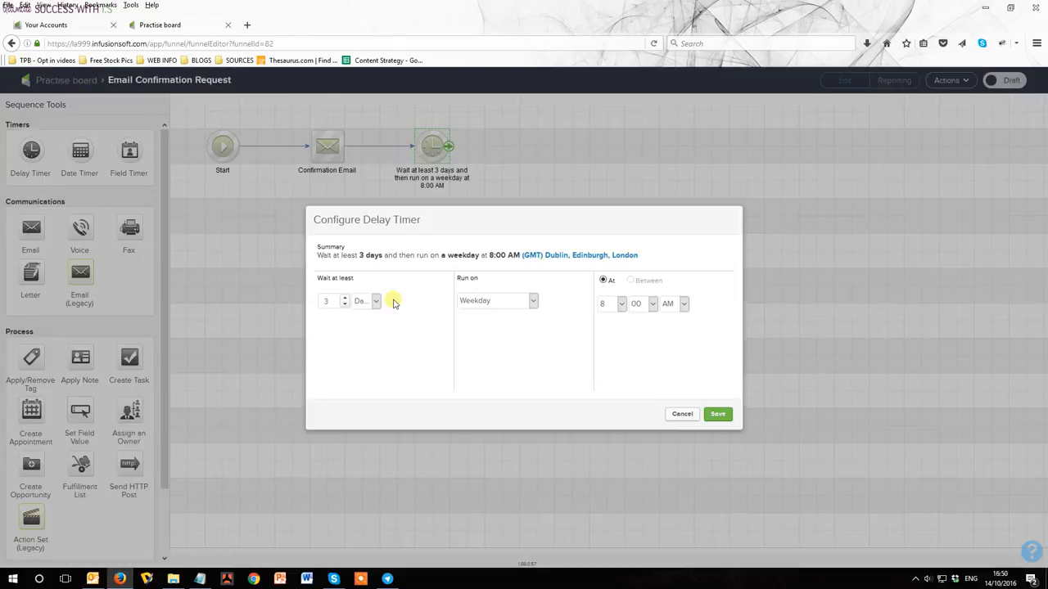
left_click(375, 303)
left_click(371, 317)
left_click(346, 305)
left_click(345, 305)
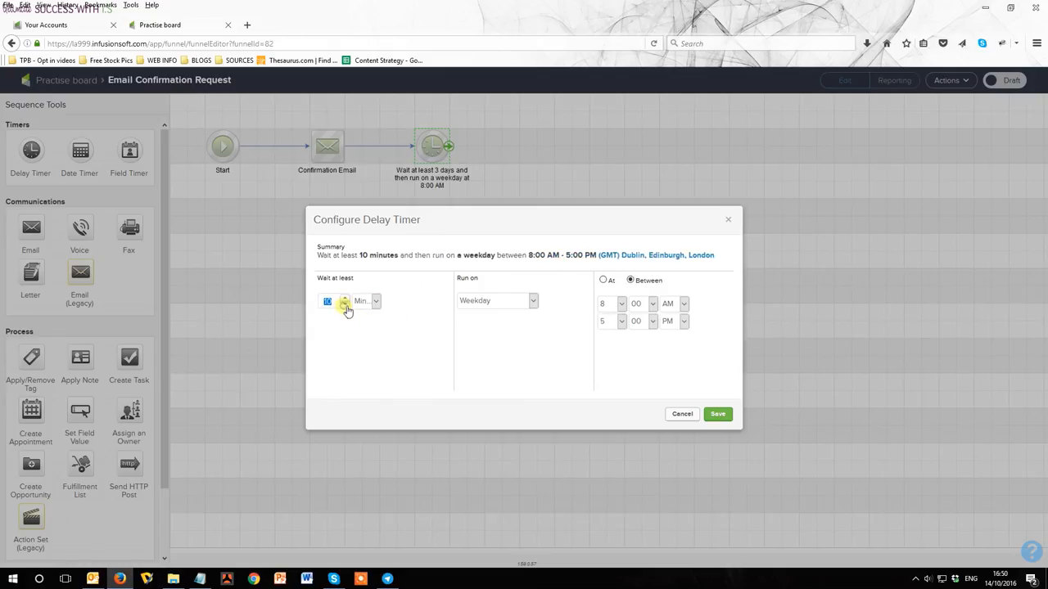
left_click(713, 415)
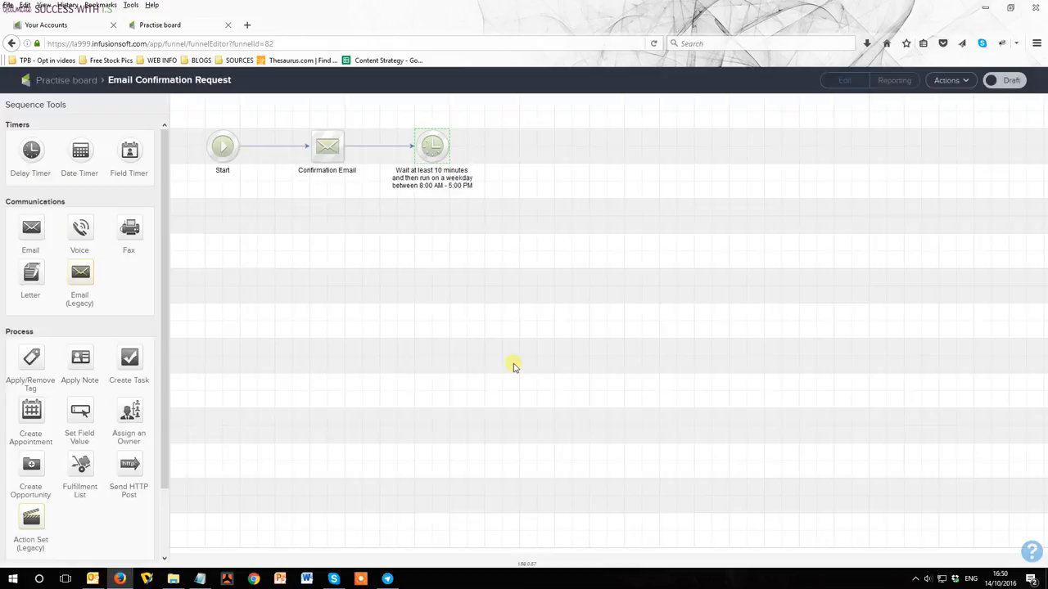
Mark the Email Confirmation Request sequence as Ready and return to the Practise board campaign.
left_click_drag(32, 232, 524, 144)
left_click(501, 239)
left_click_drag(208, 114, 548, 257)
left_click(961, 82)
left_click(994, 80)
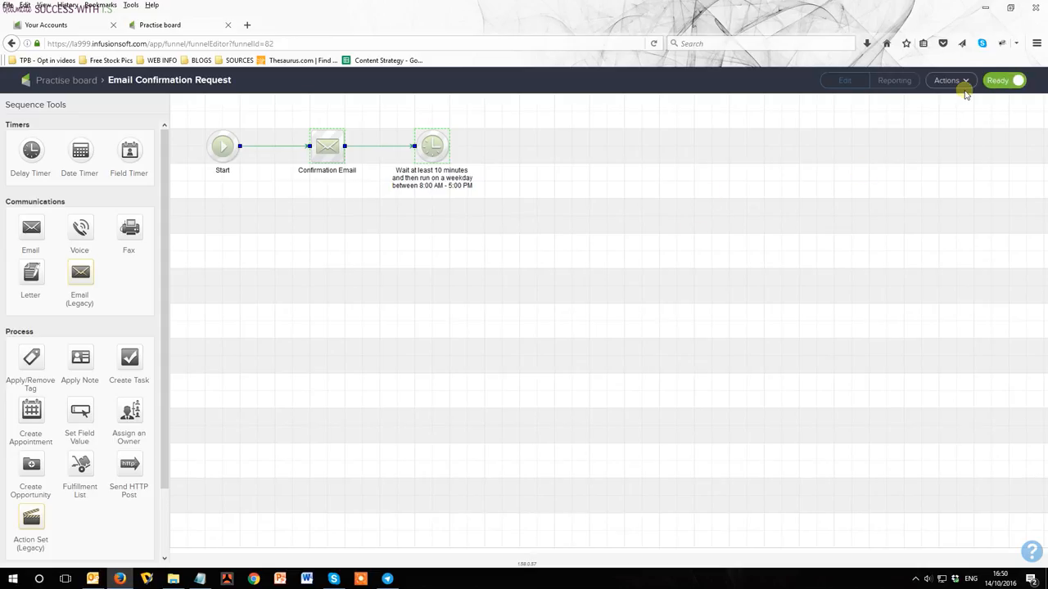
left_click(71, 84)
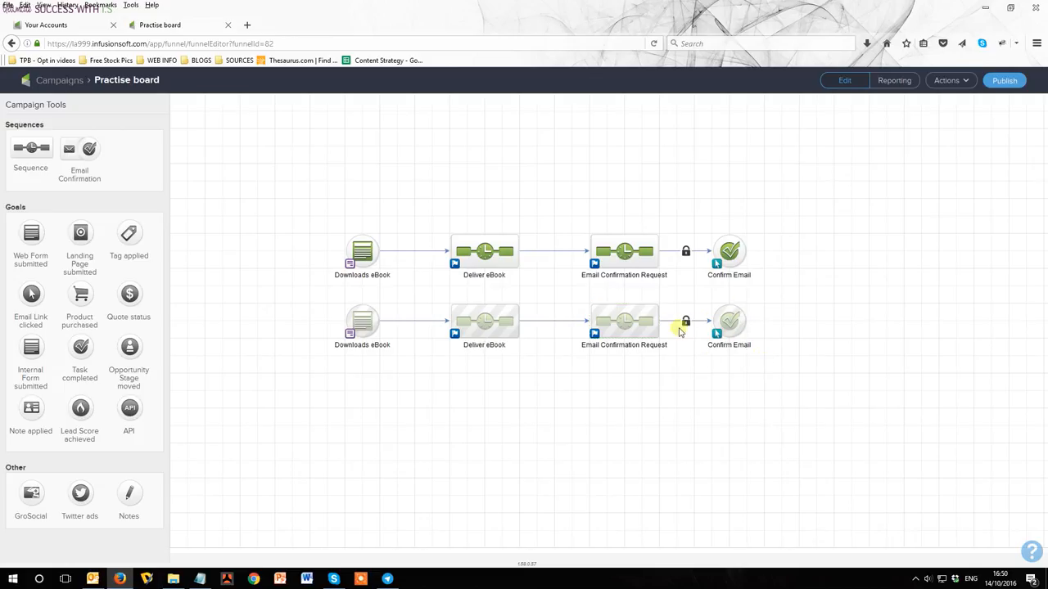
Publish the Practise board campaign after reviewing its checklist, and go back to editing the campaign.
left_click_drag(819, 394, 563, 297)
left_click(1004, 82)
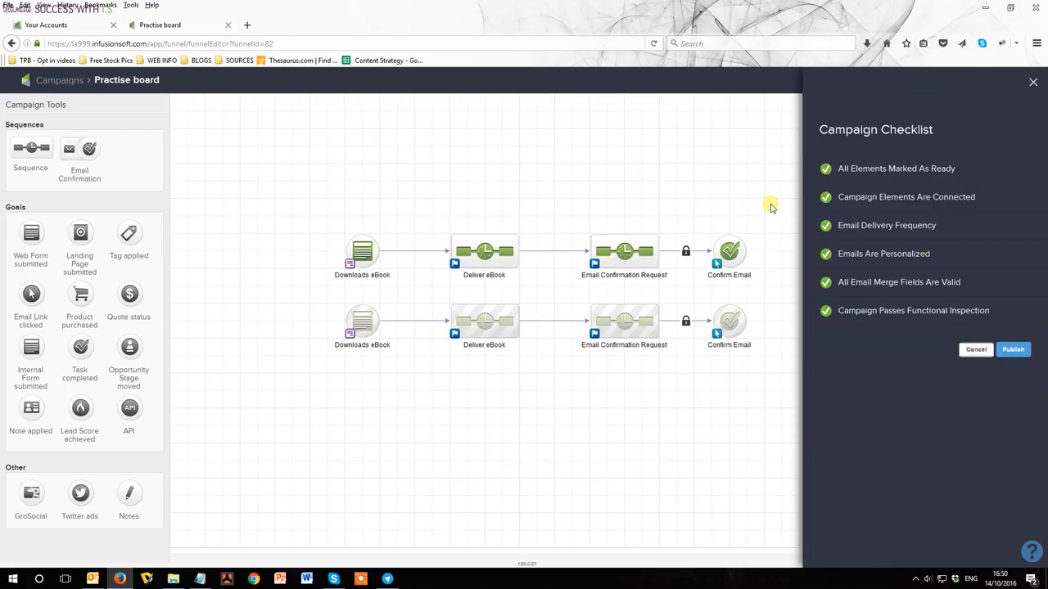
mouse_move(844, 251)
left_click(1013, 351)
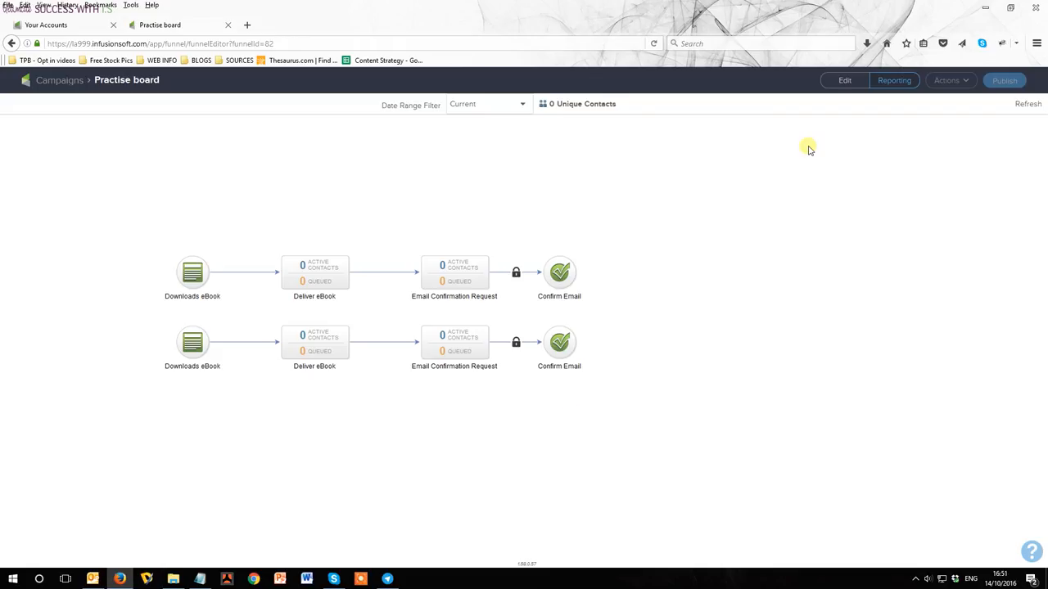
left_click(849, 90)
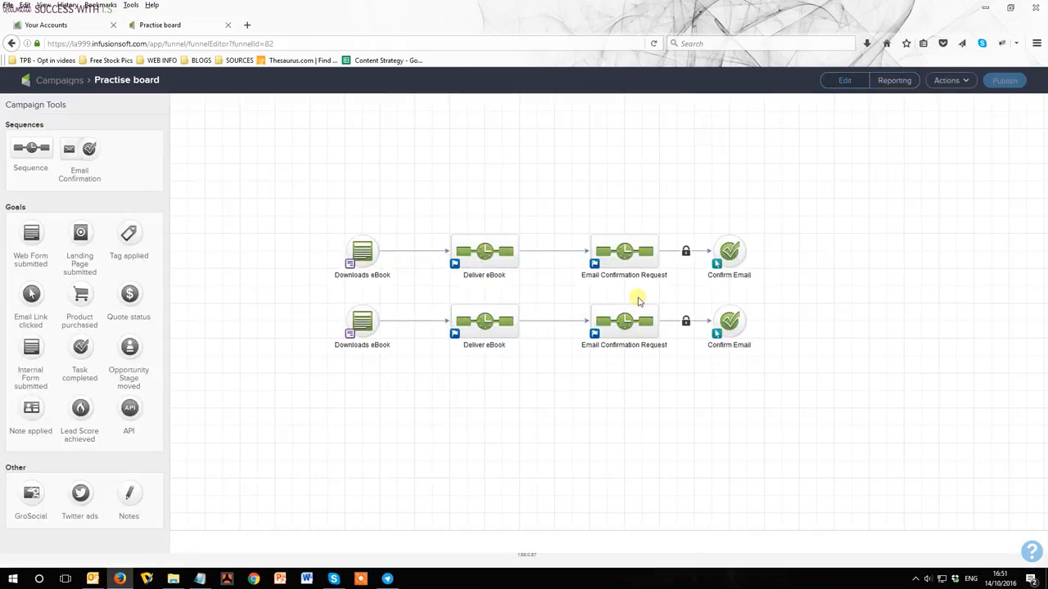
left_click_drag(312, 287, 412, 384)
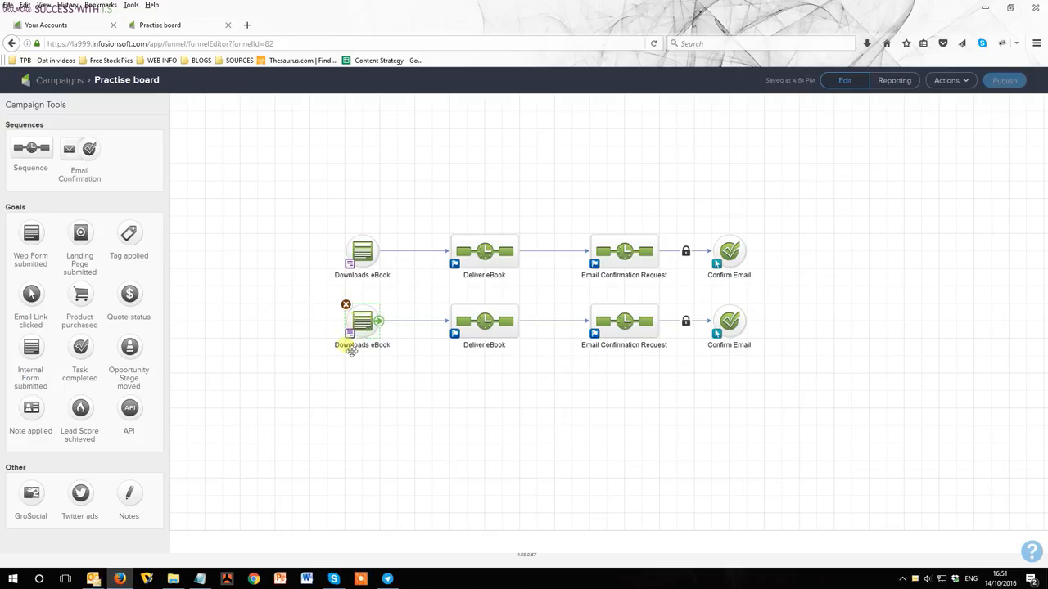
left_click(312, 316)
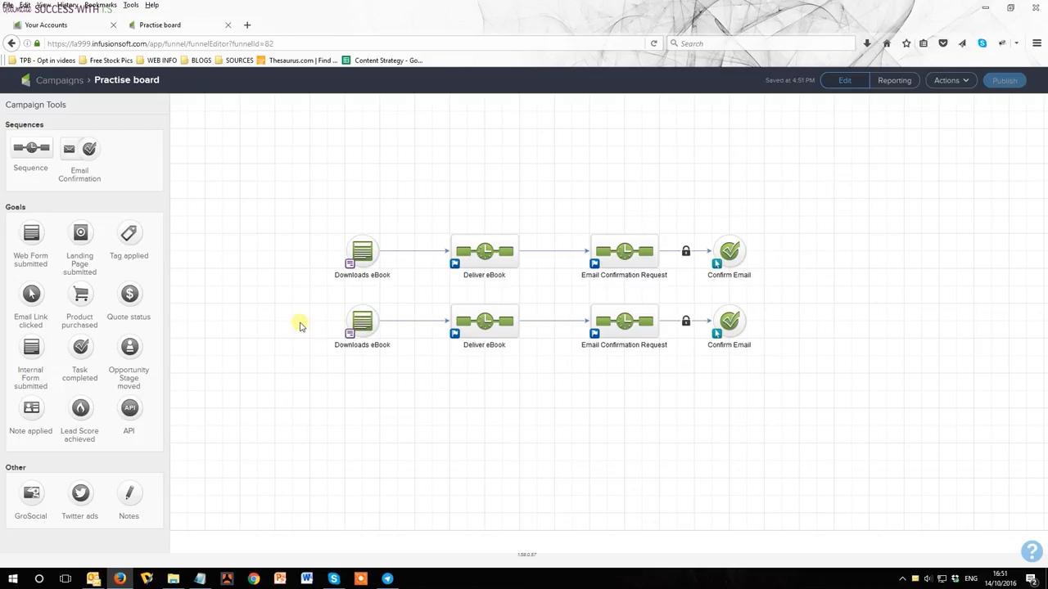
left_click_drag(321, 296, 404, 390)
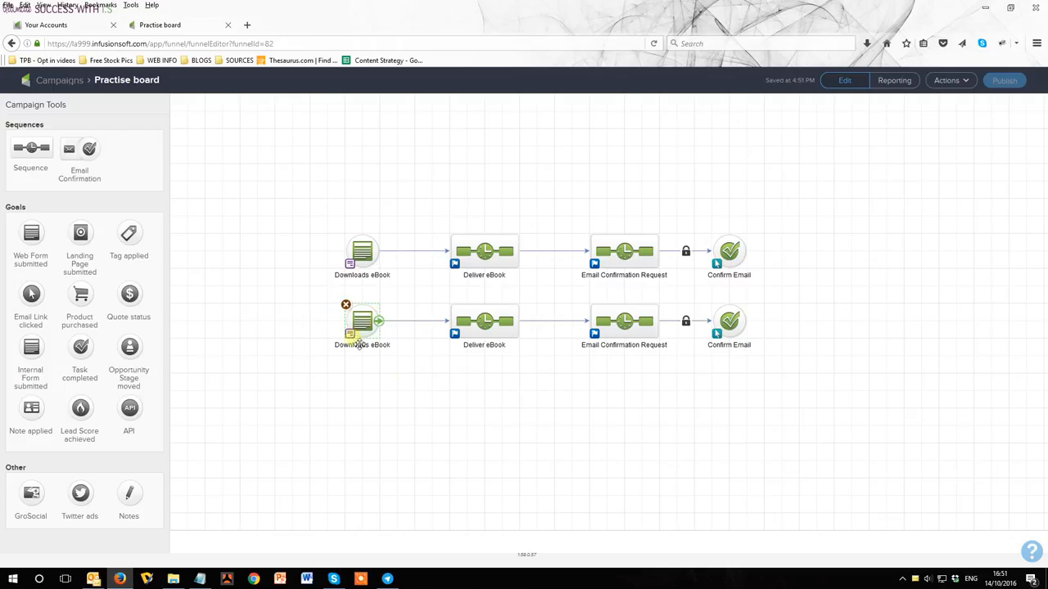
left_click(367, 367)
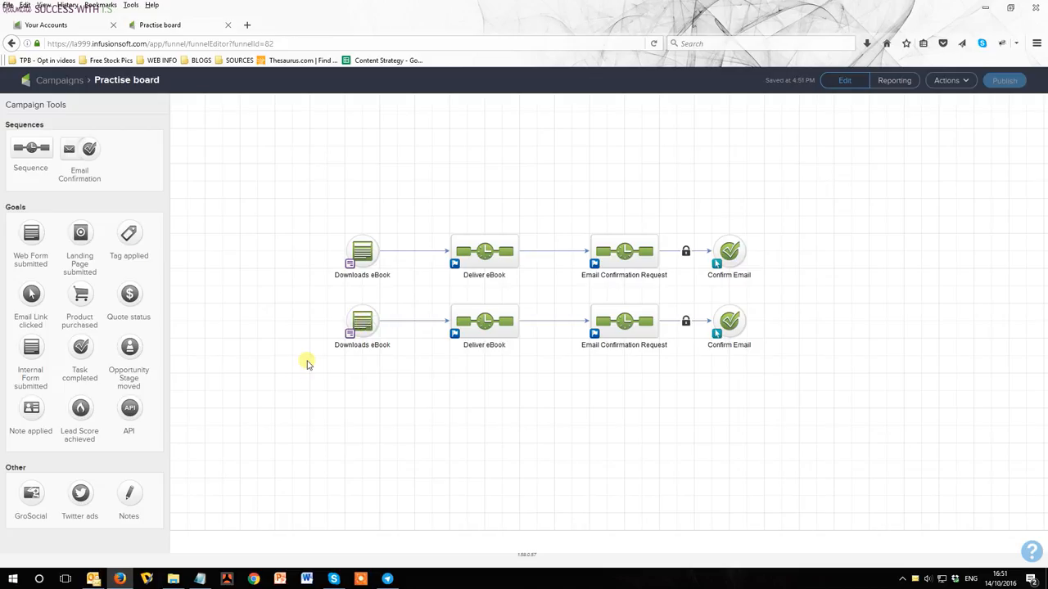
Add a Landing Page submitted goal named "Downloads eBook" below the lower web form and connect it to the lower Deliver eBook sequence.
left_click_drag(82, 234, 363, 391)
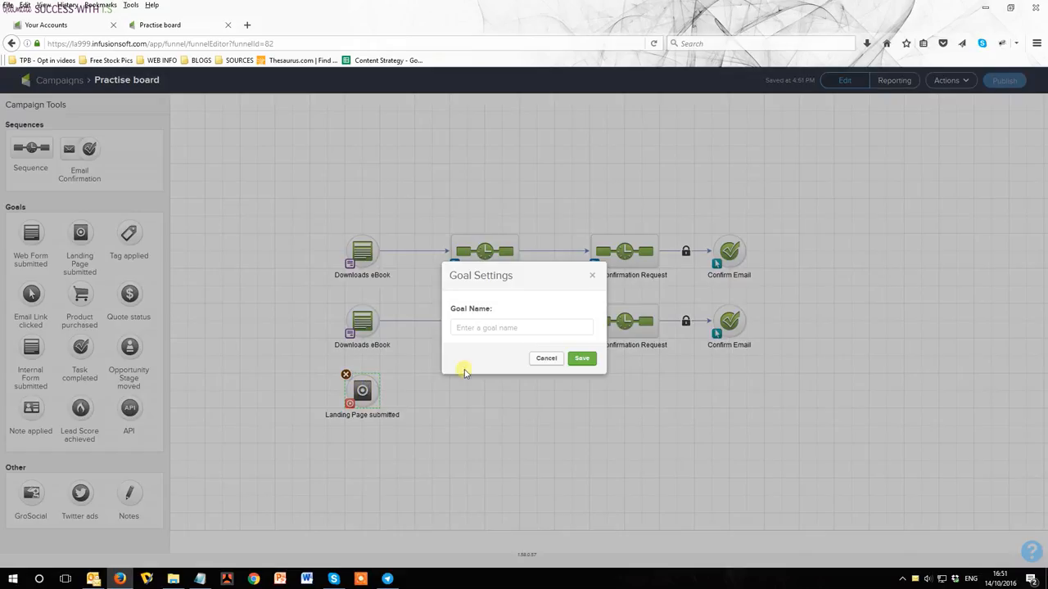
left_click(477, 332)
type("Downloads eBook")
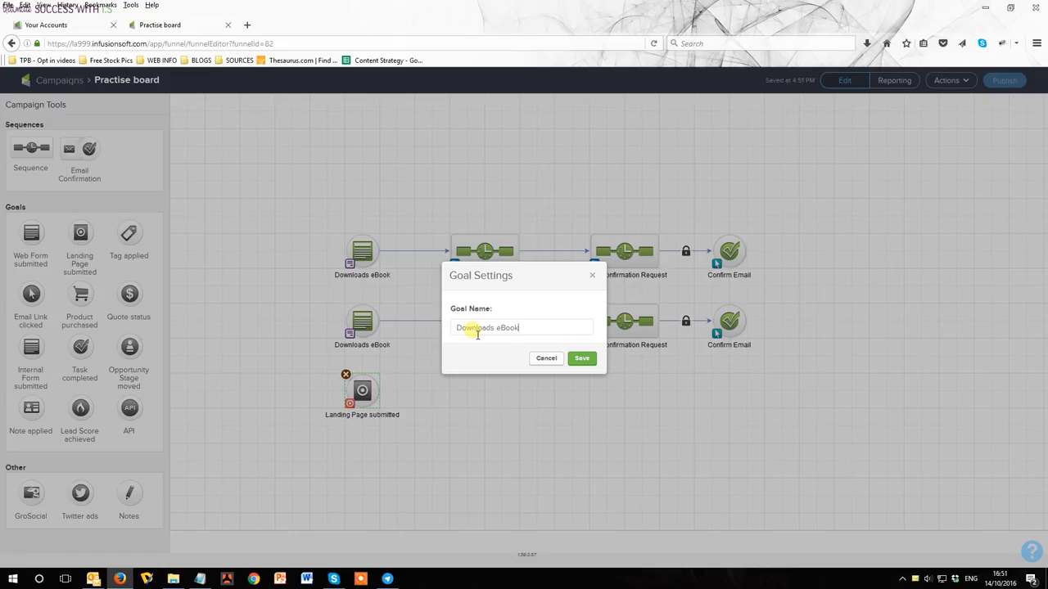
left_click(583, 359)
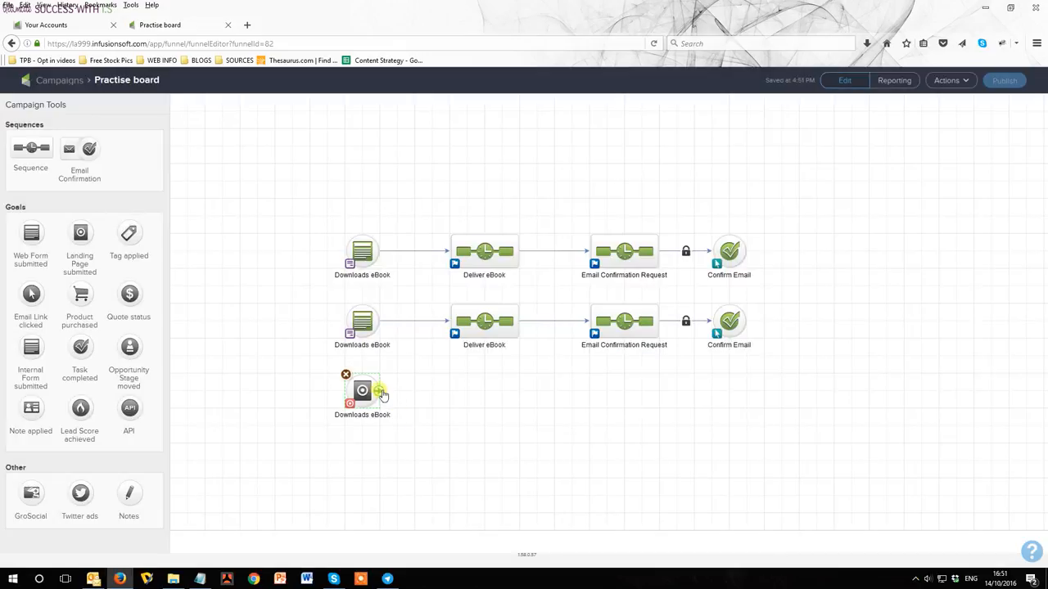
left_click_drag(389, 403, 471, 331)
Open the Downloads eBook landing page goal and examine its page template, including the text blocks and sign-up form.
double_click(369, 398)
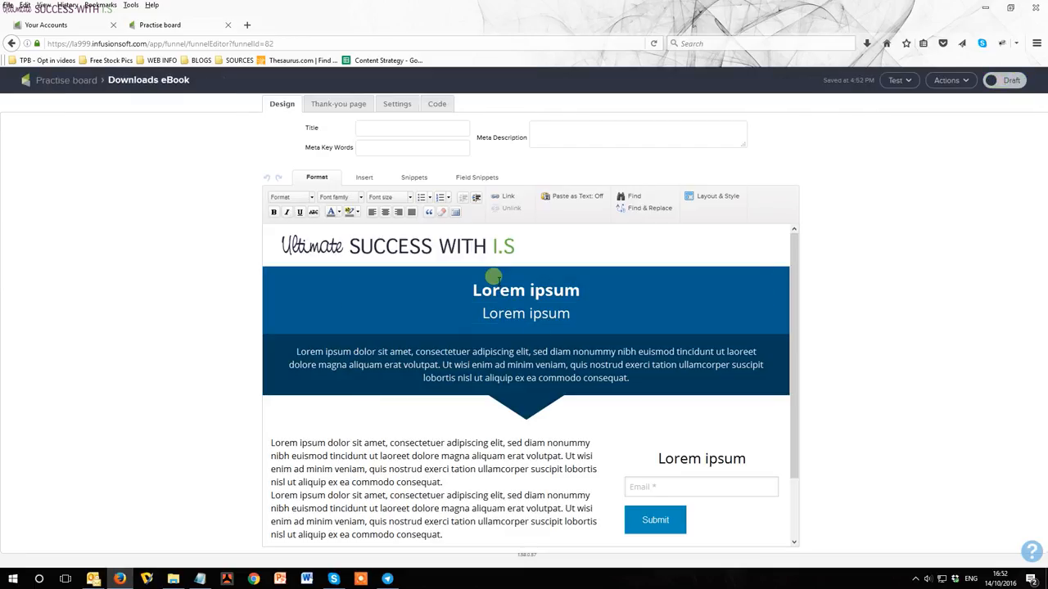
scroll(508, 335, "down", 2)
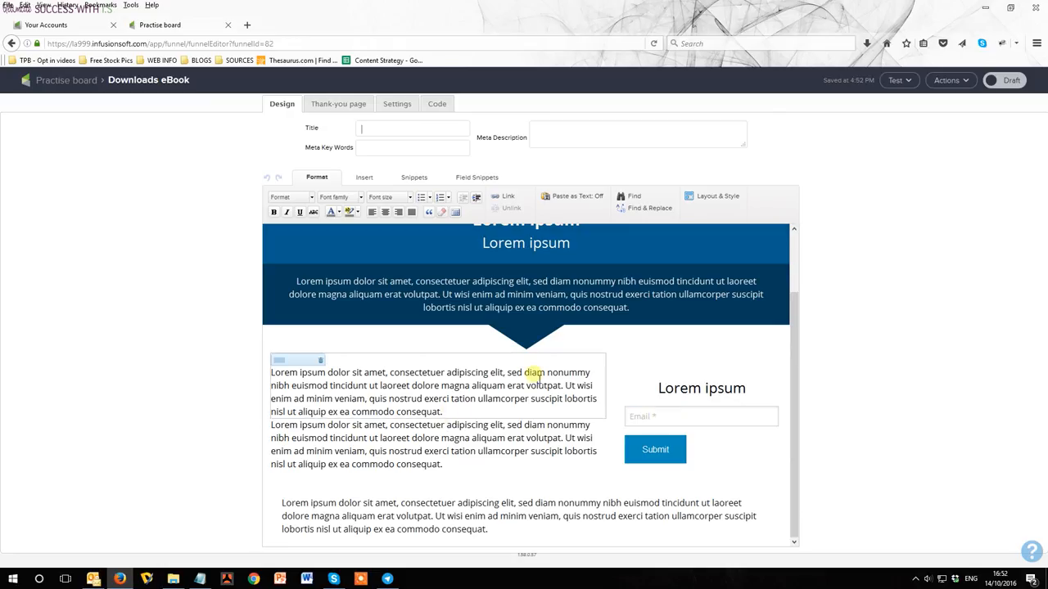
scroll(534, 328, "up", 2)
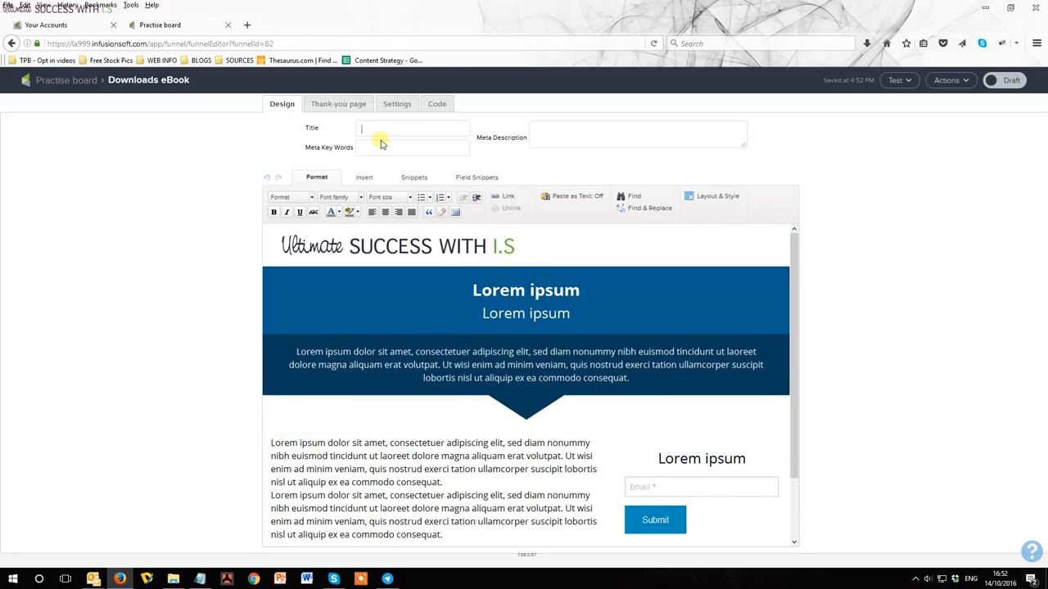
scroll(410, 393, "down", 2)
scroll(414, 413, "up", 2)
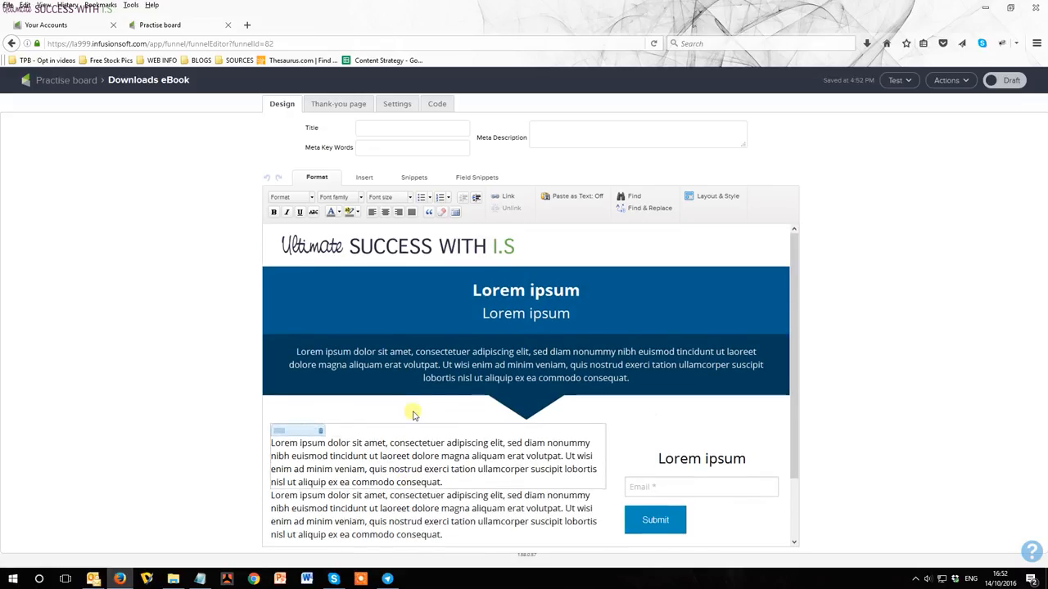
left_click(75, 82)
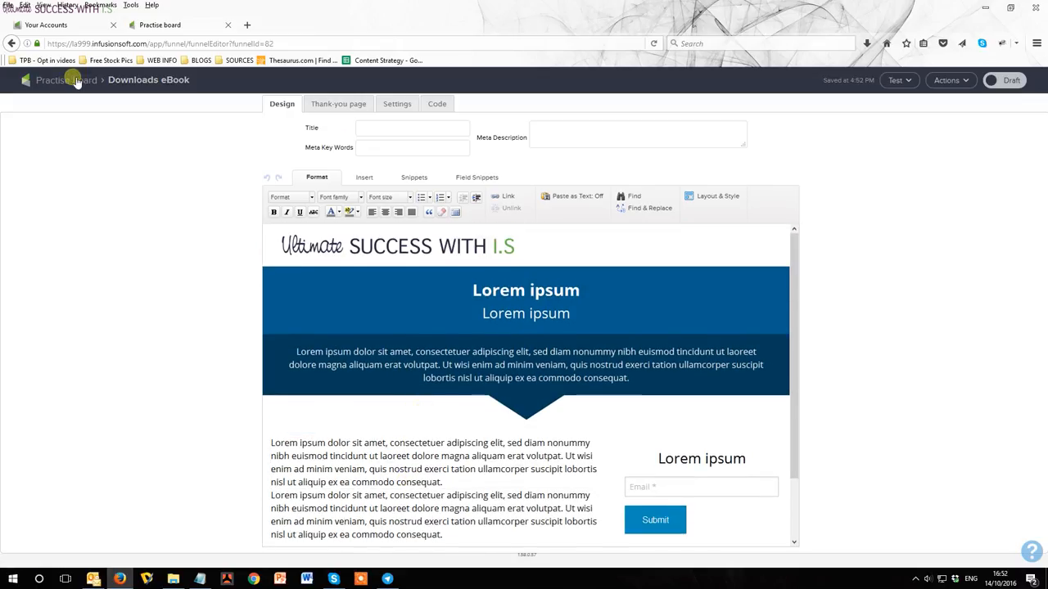
left_click(442, 393)
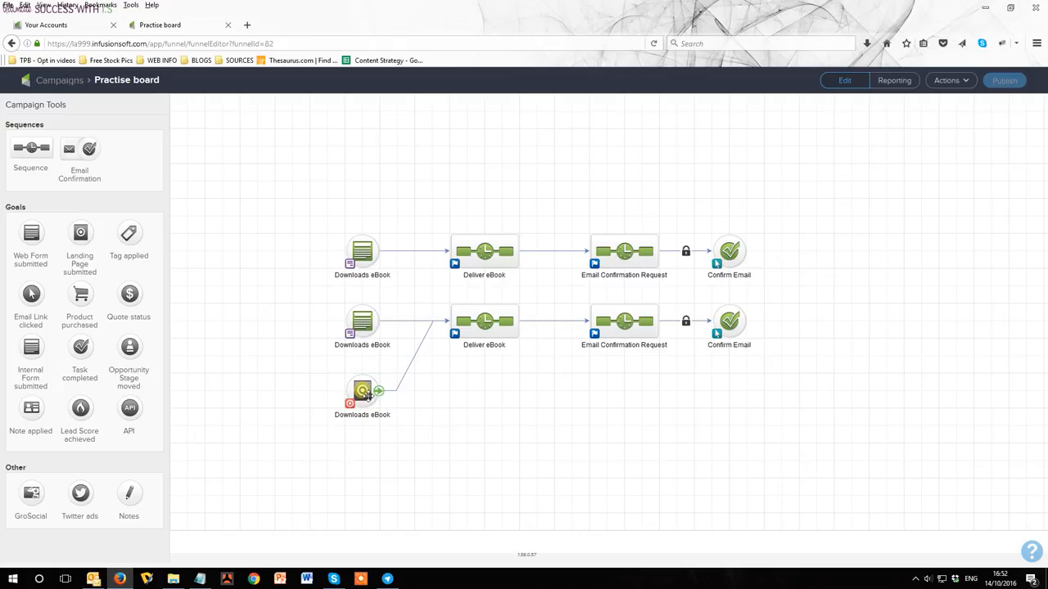
left_click(375, 464)
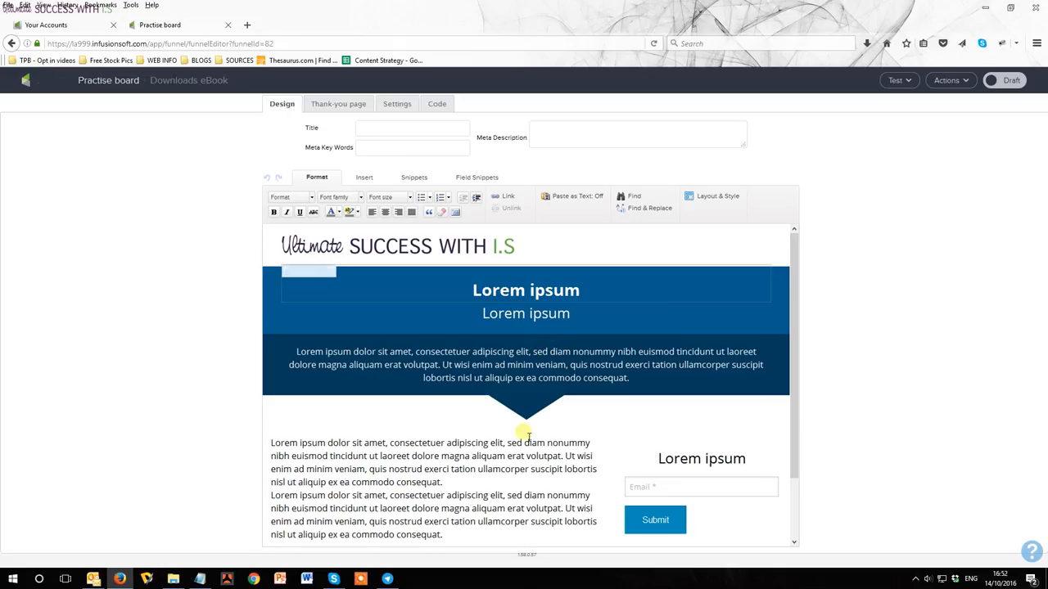
scroll(524, 439, "down", 2)
scroll(549, 421, "up", 2)
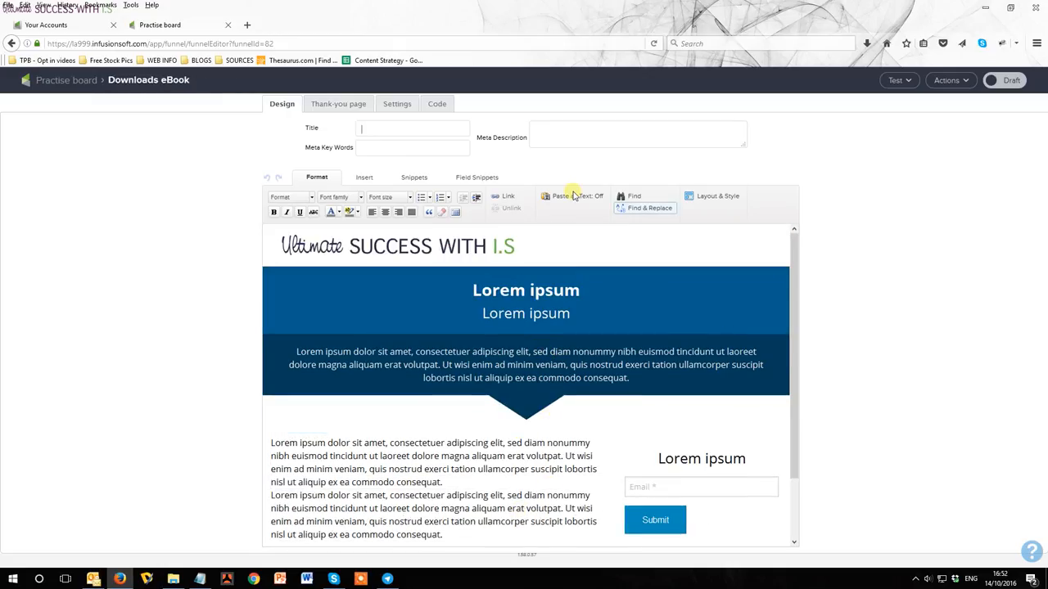
Return to the Practise board campaign and delete the Downloads eBook landing page goal.
left_click(73, 80)
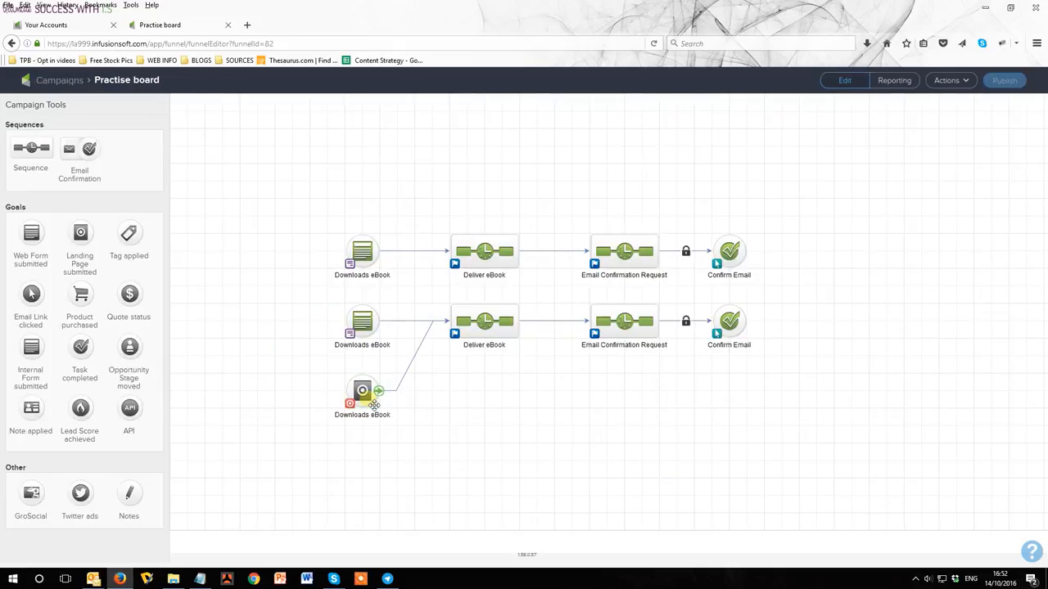
left_click(345, 374)
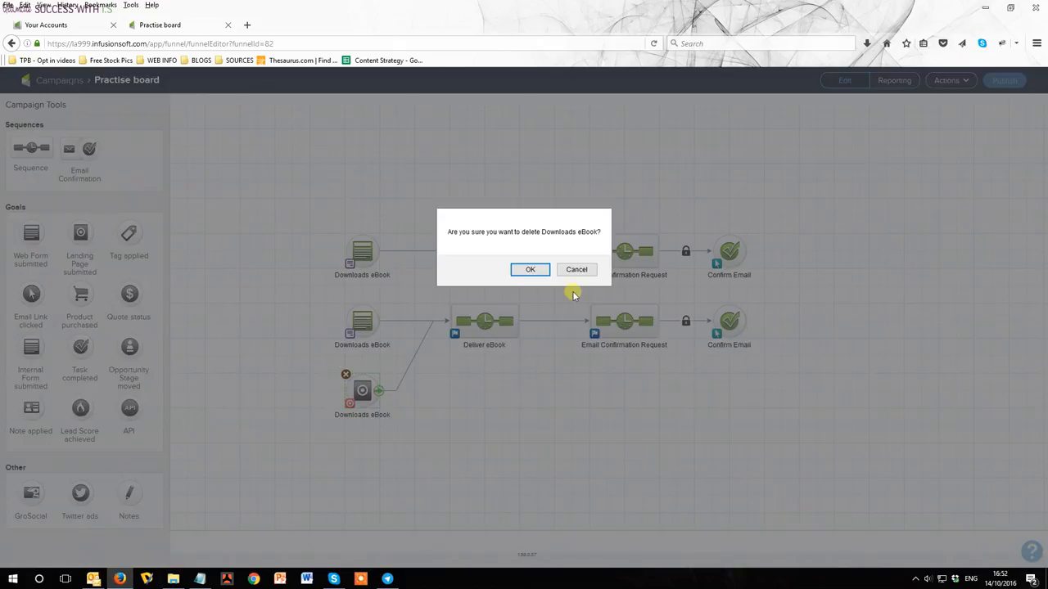
left_click(530, 270)
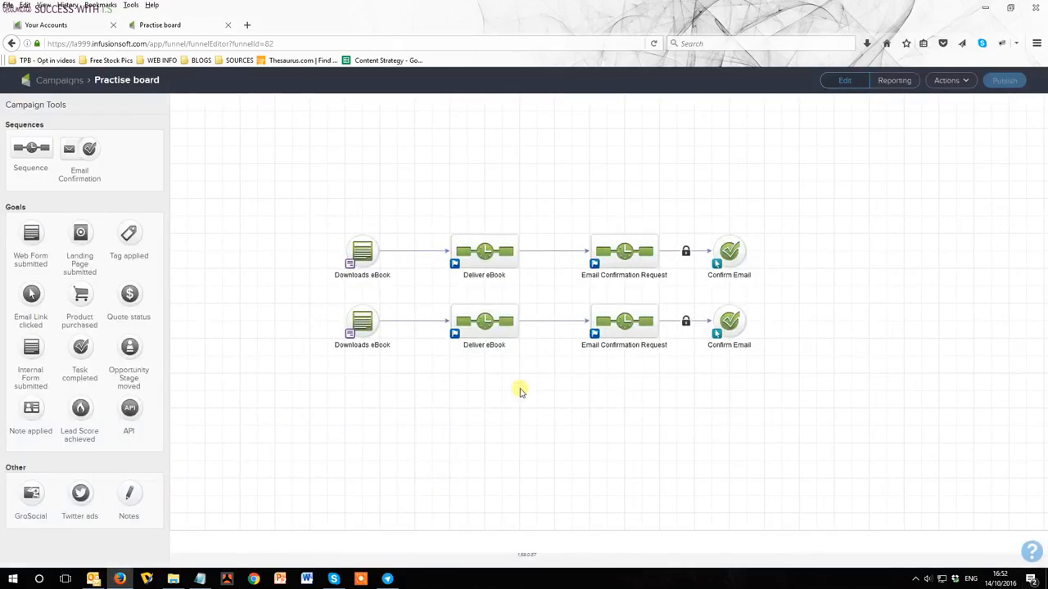